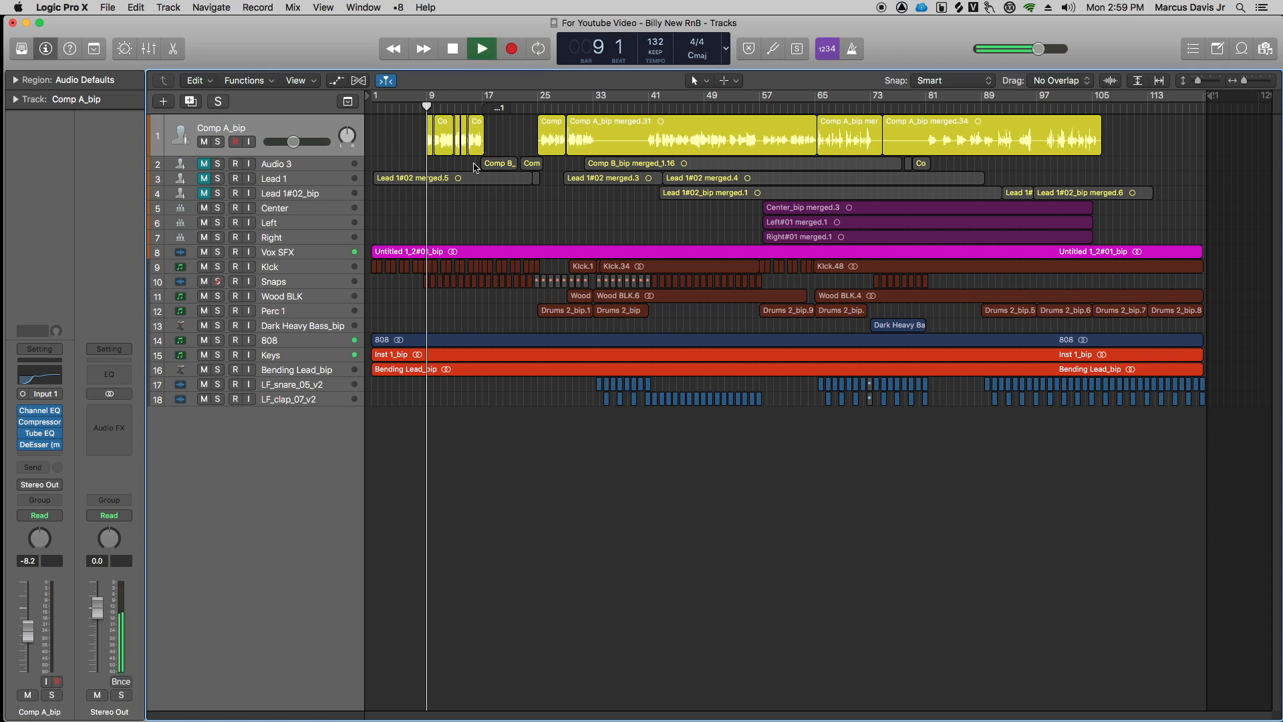
Raise the Comp A_bip channel's volume to -4.9 dB during playback and move the playhead back to the first region near bar 9.
drag(31, 623, 31, 613)
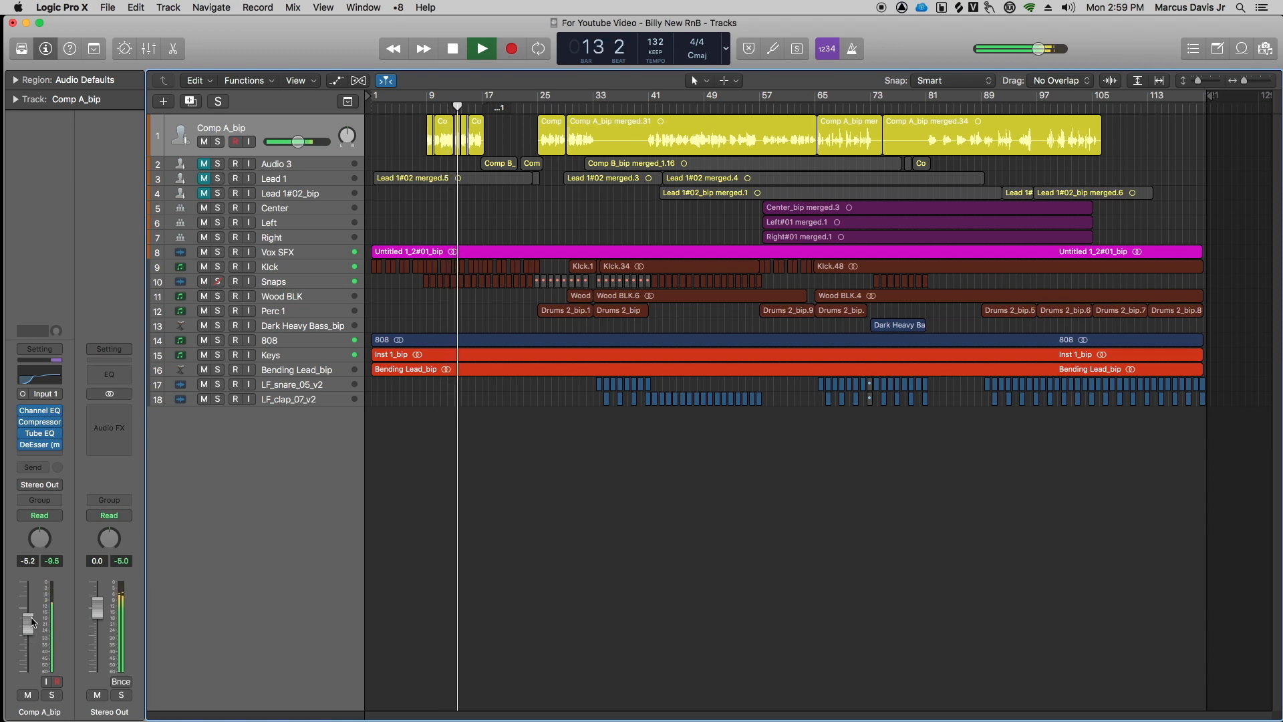
drag(27, 624, 28, 622)
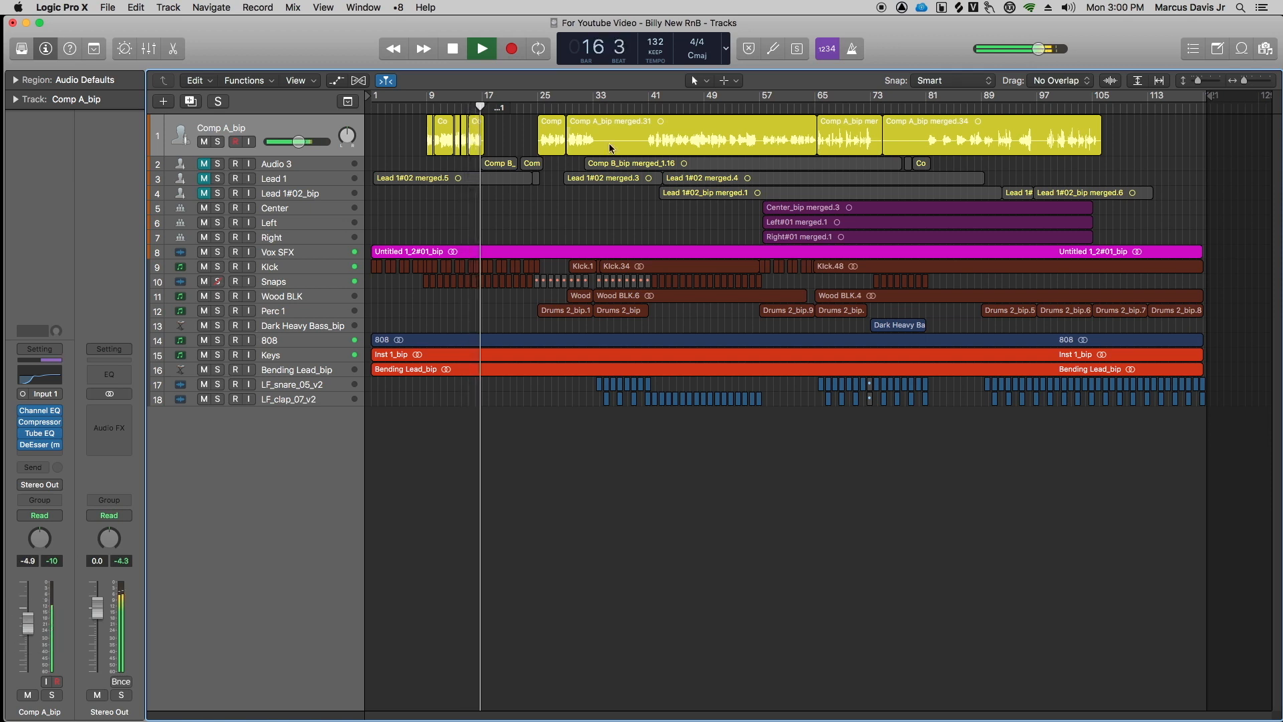
click(428, 108)
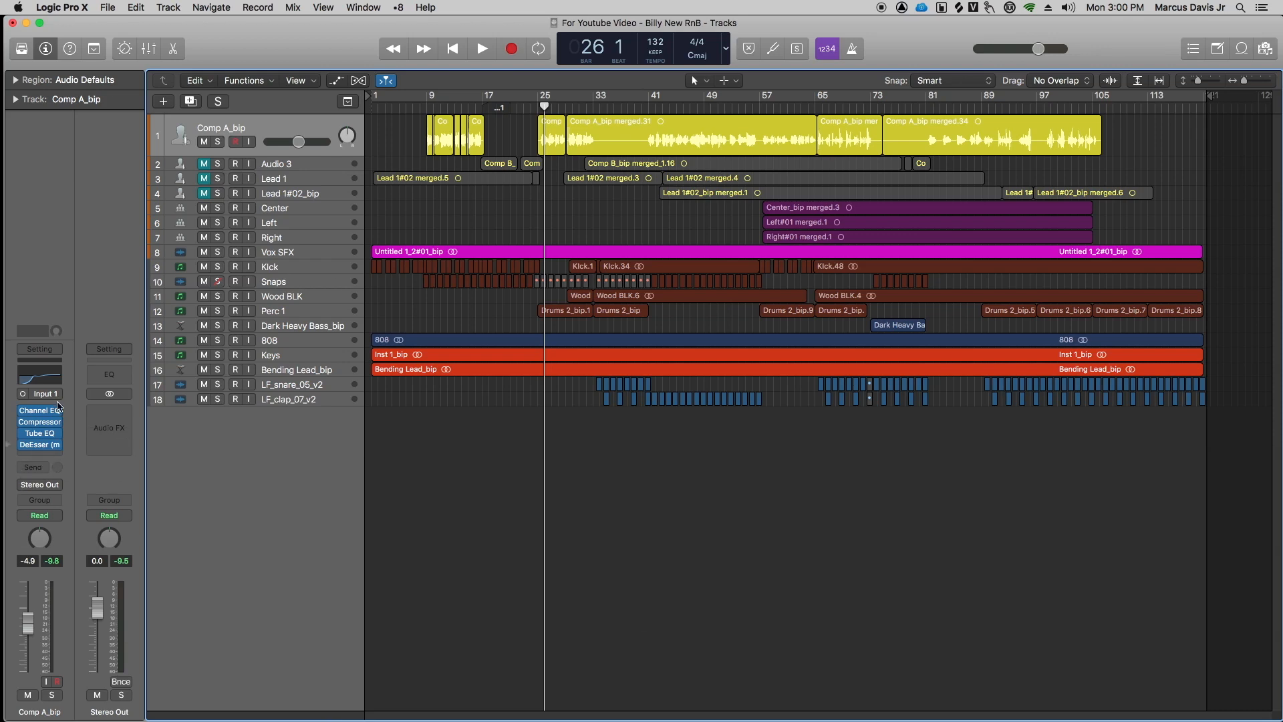
Add a send to Bus 1 on the Comp A_bip channel.
mouse_move(57, 416)
mouse_move(52, 437)
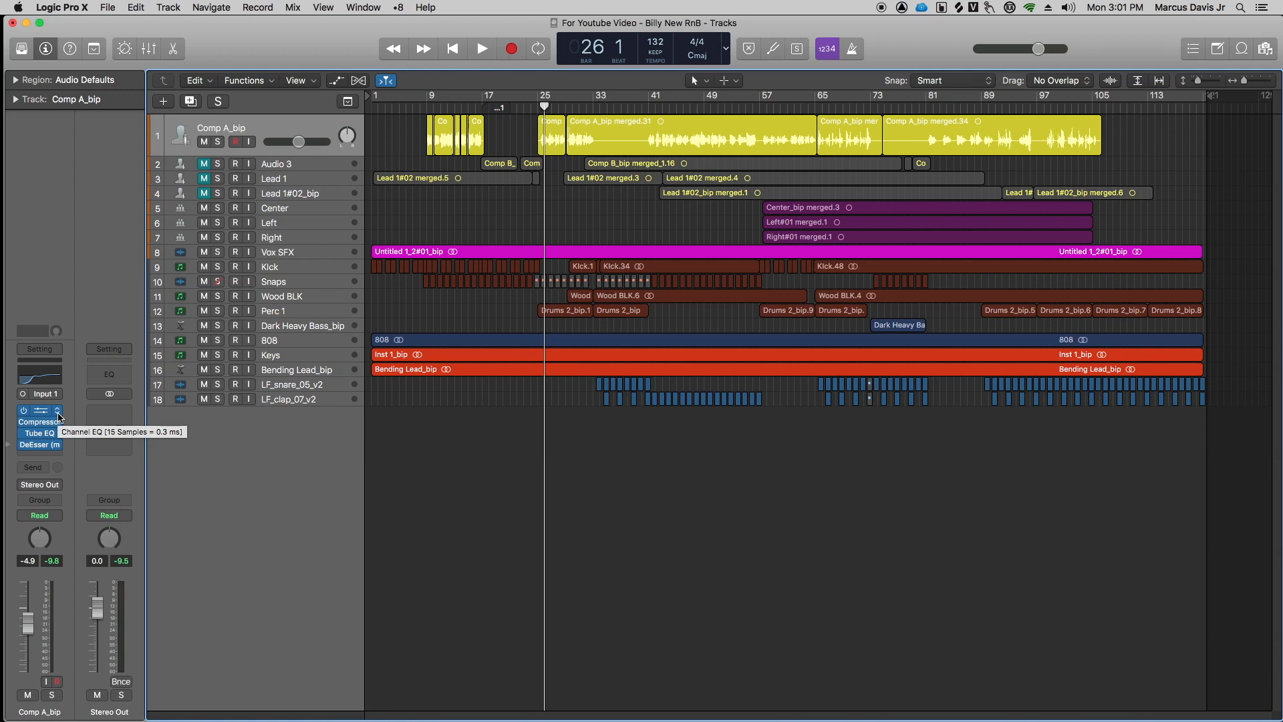
click(40, 468)
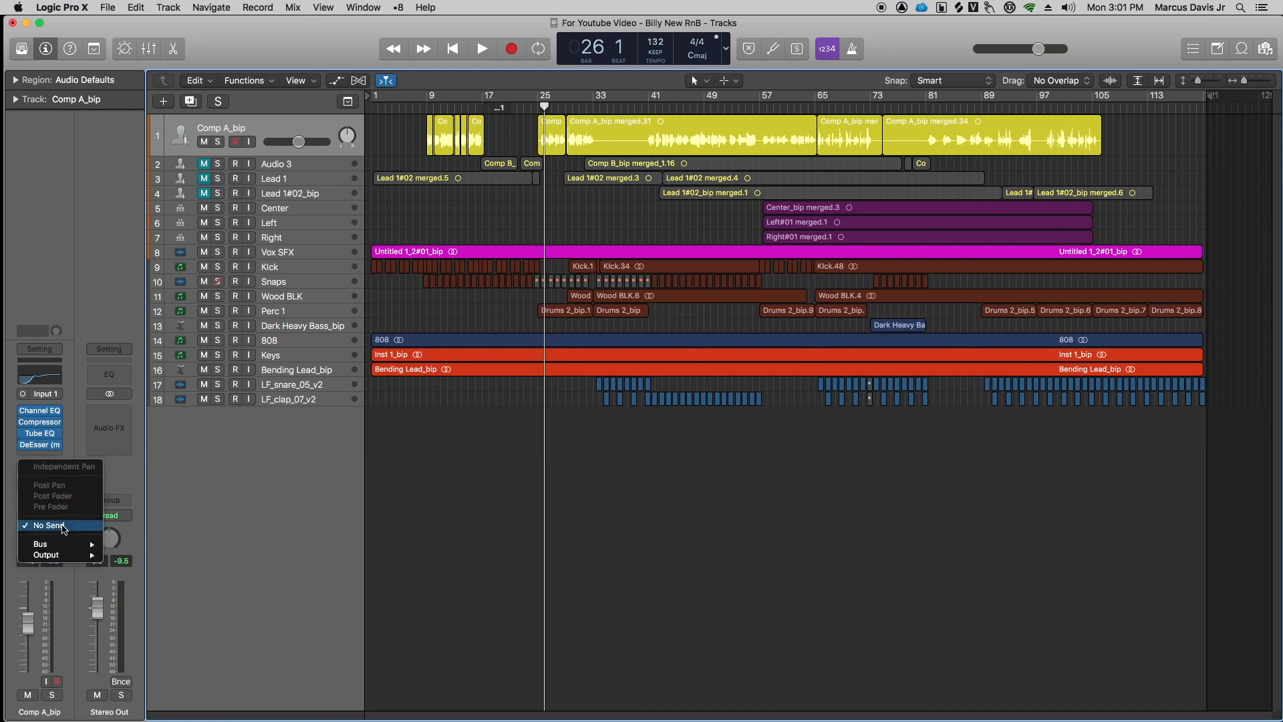
mouse_move(63, 548)
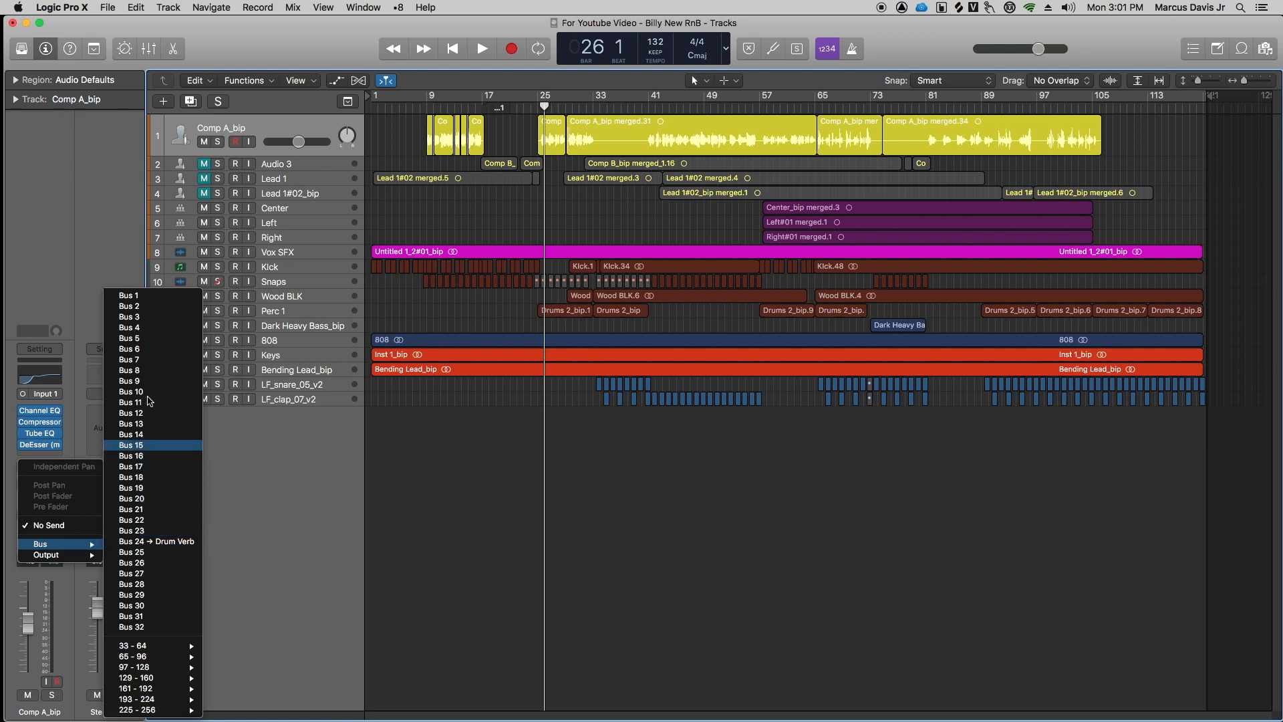
click(147, 297)
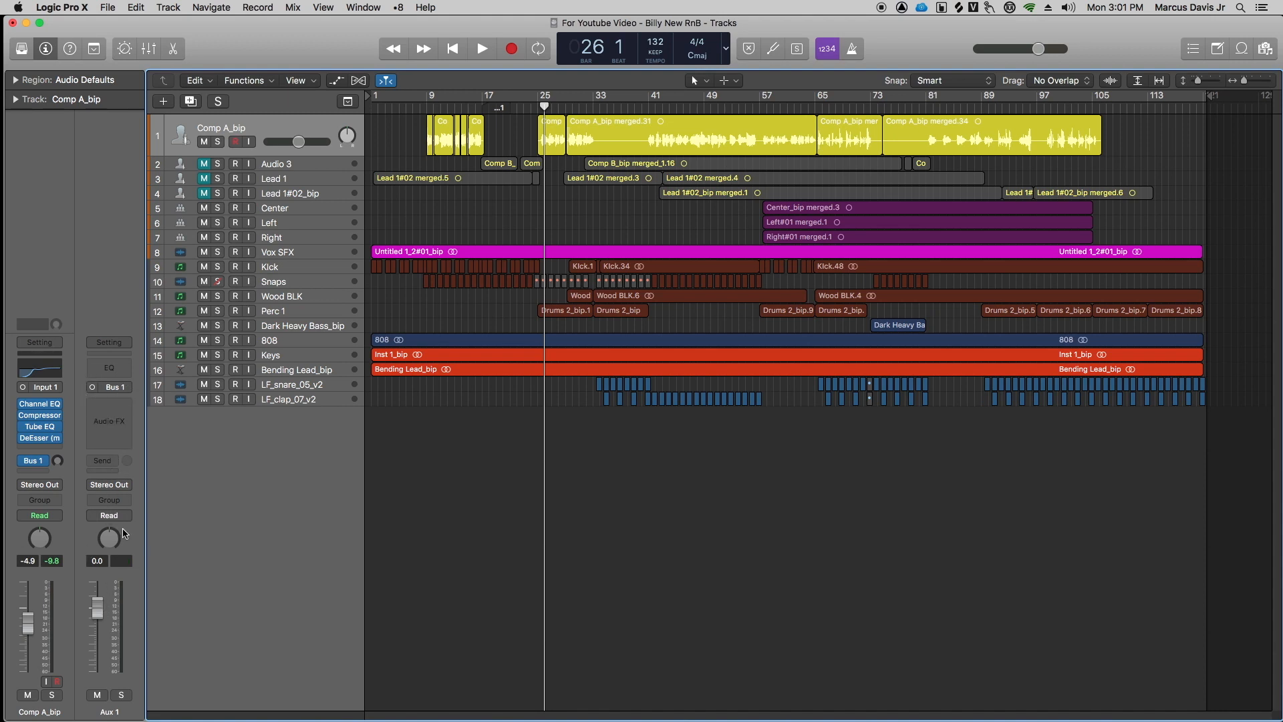
Insert the Space Designer reverb as Mono->Stereo on the Aux 1 channel.
click(126, 405)
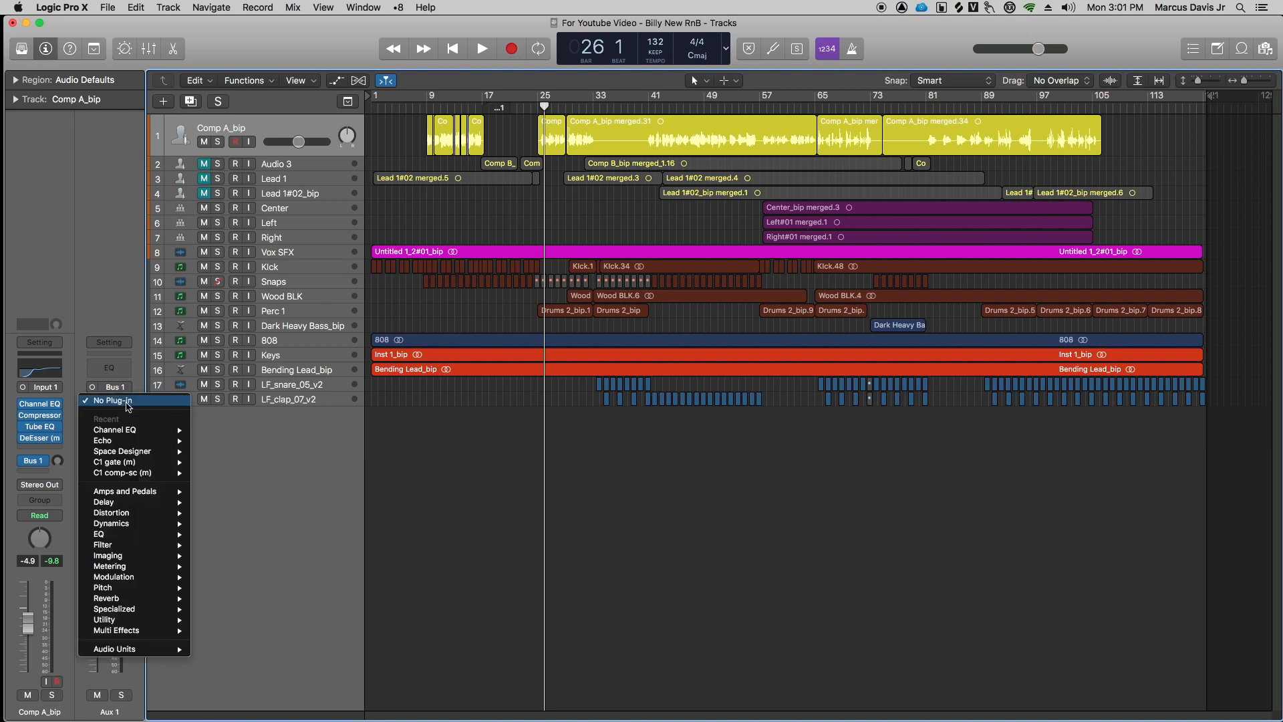
mouse_move(140, 590)
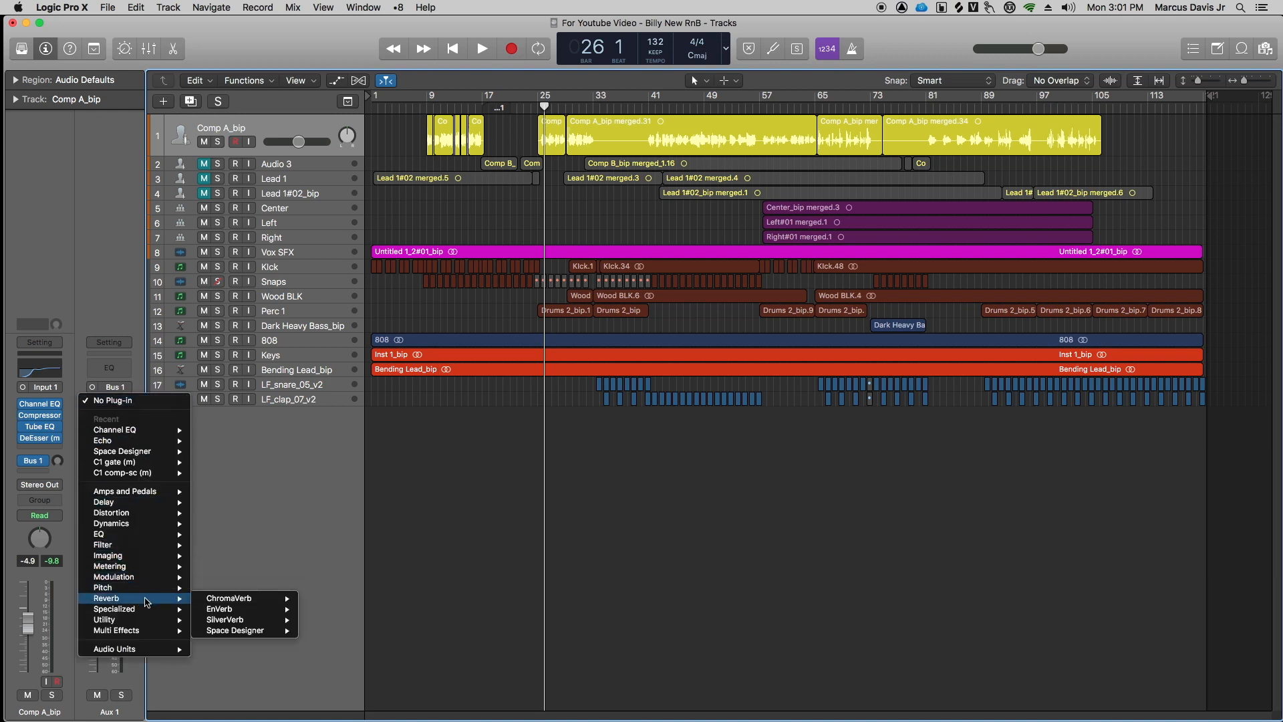
mouse_move(257, 631)
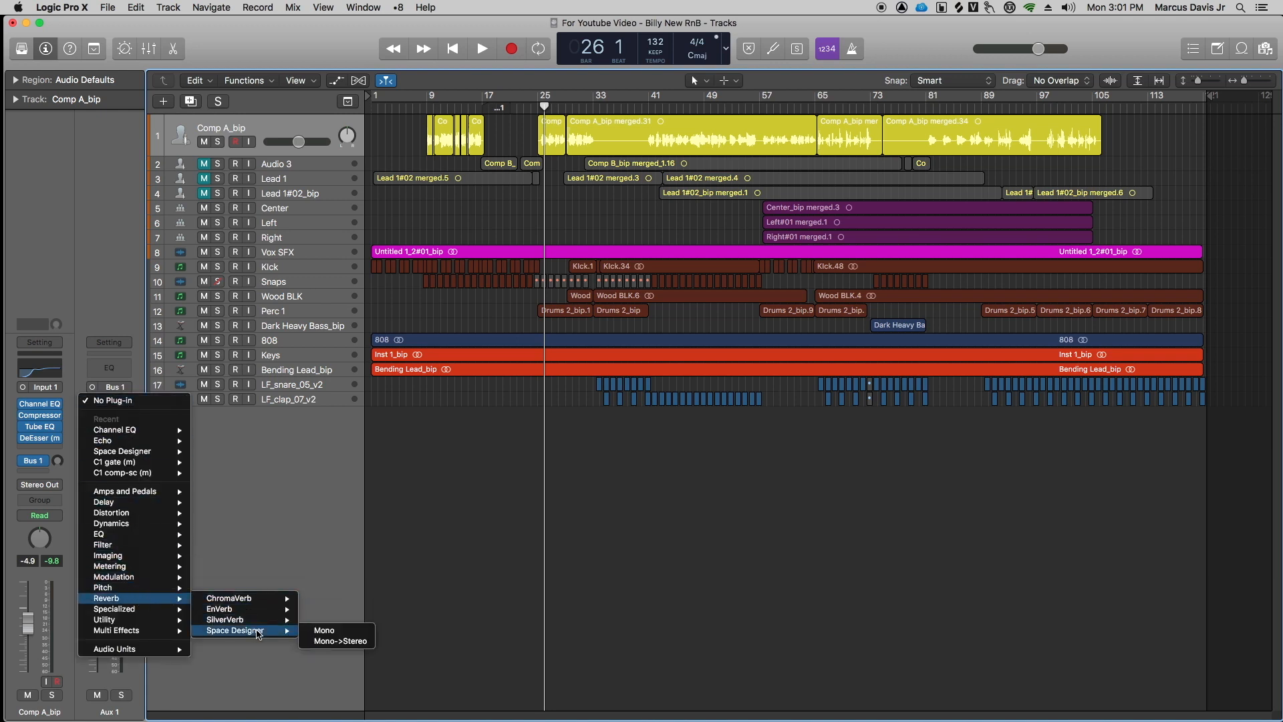
click(339, 642)
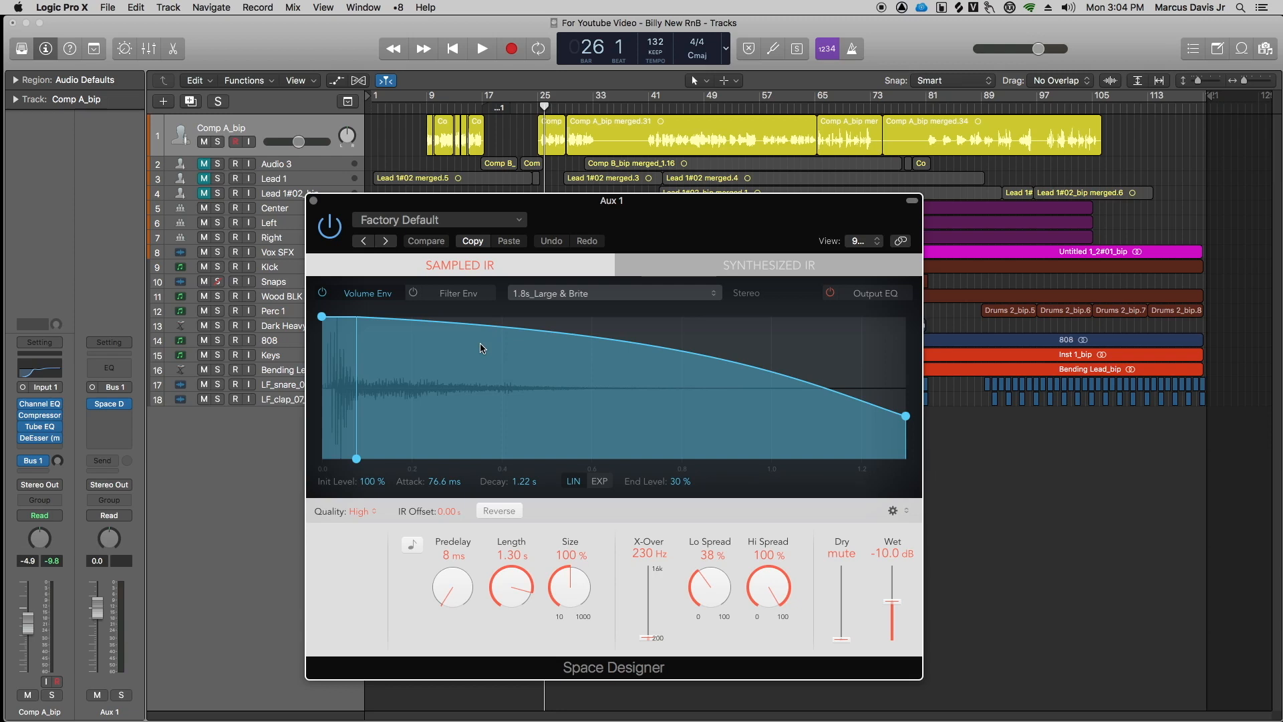
Load the 1.3s Soft Plate preset from the medium-space plate reverbs in Space Designer.
click(664, 298)
click(545, 249)
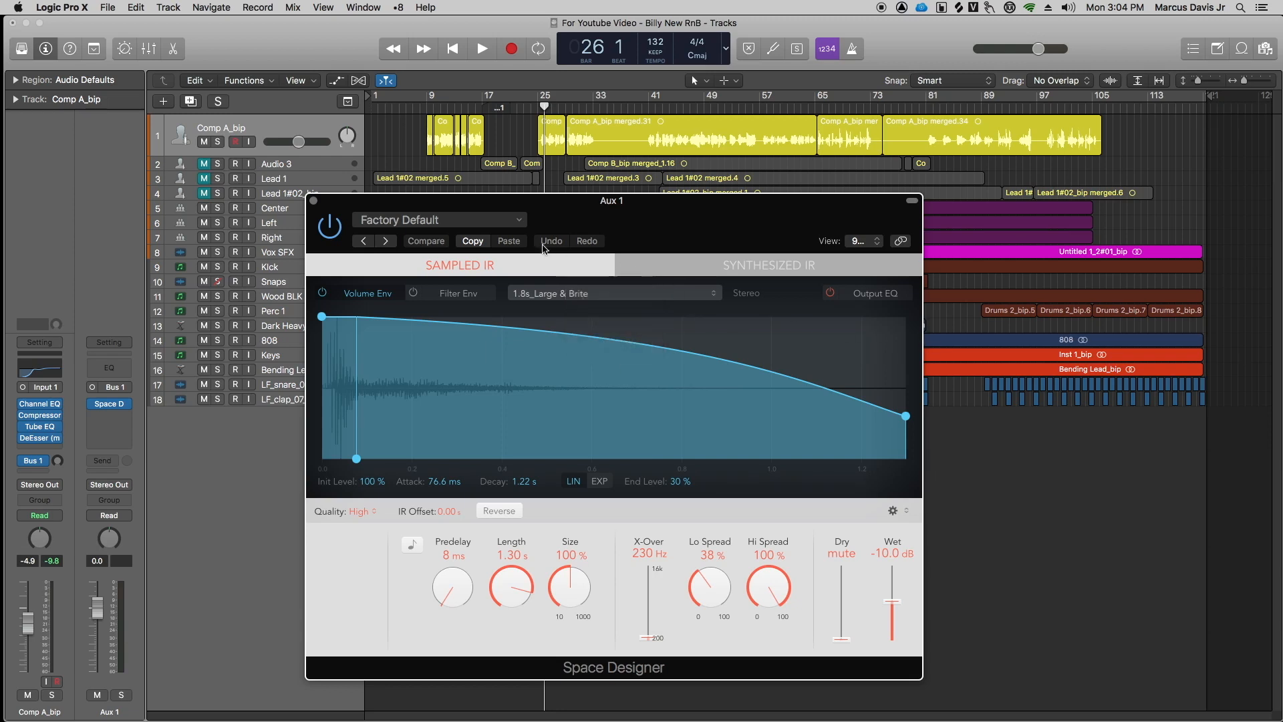
click(508, 223)
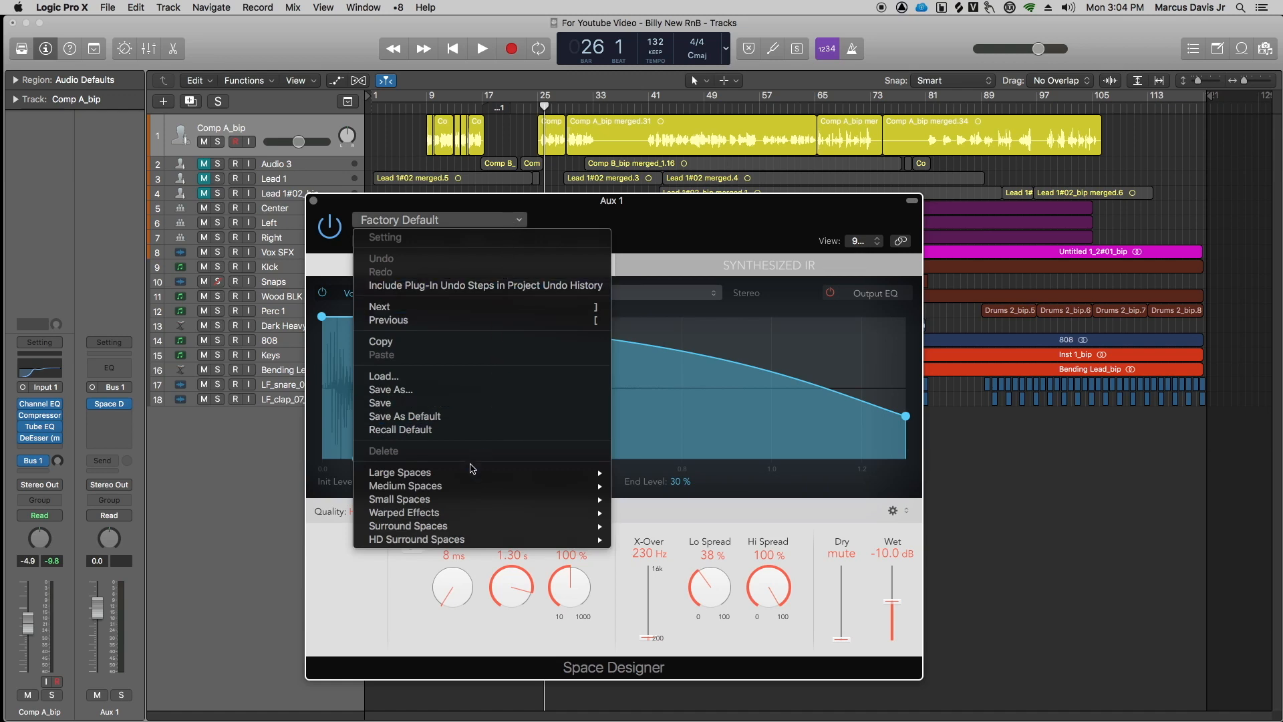
mouse_move(468, 491)
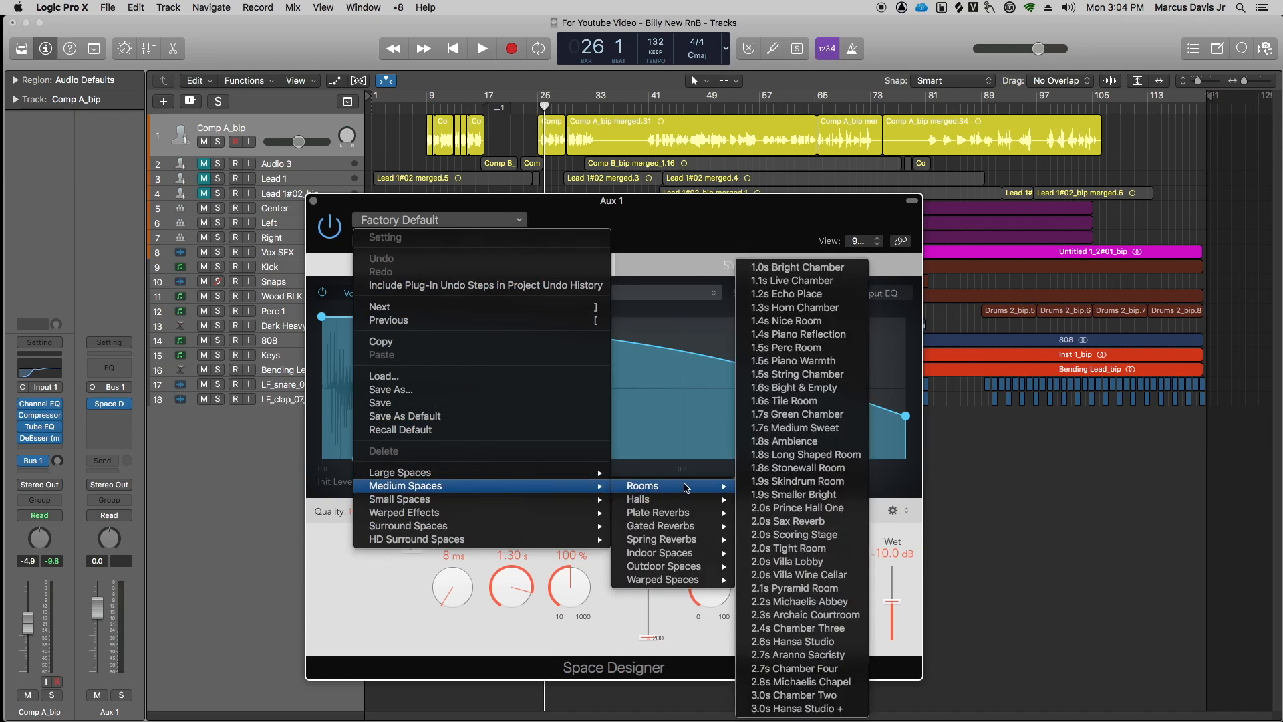
mouse_move(673, 513)
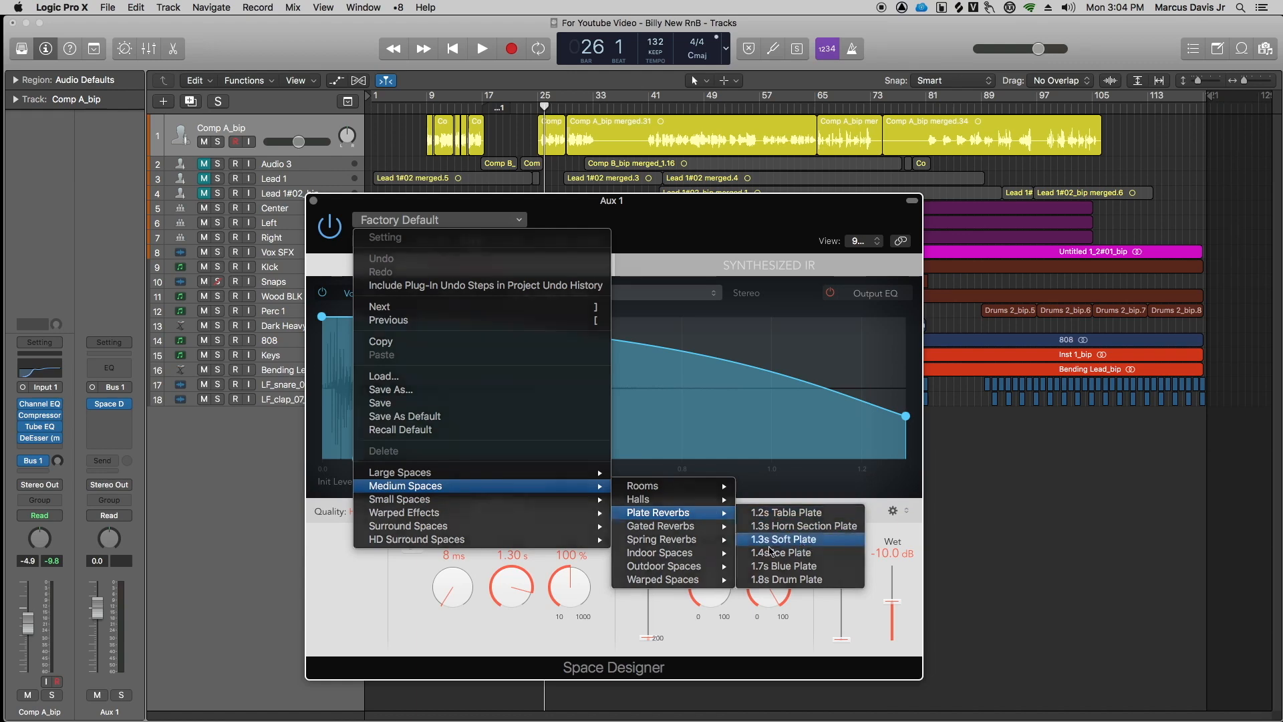
click(803, 545)
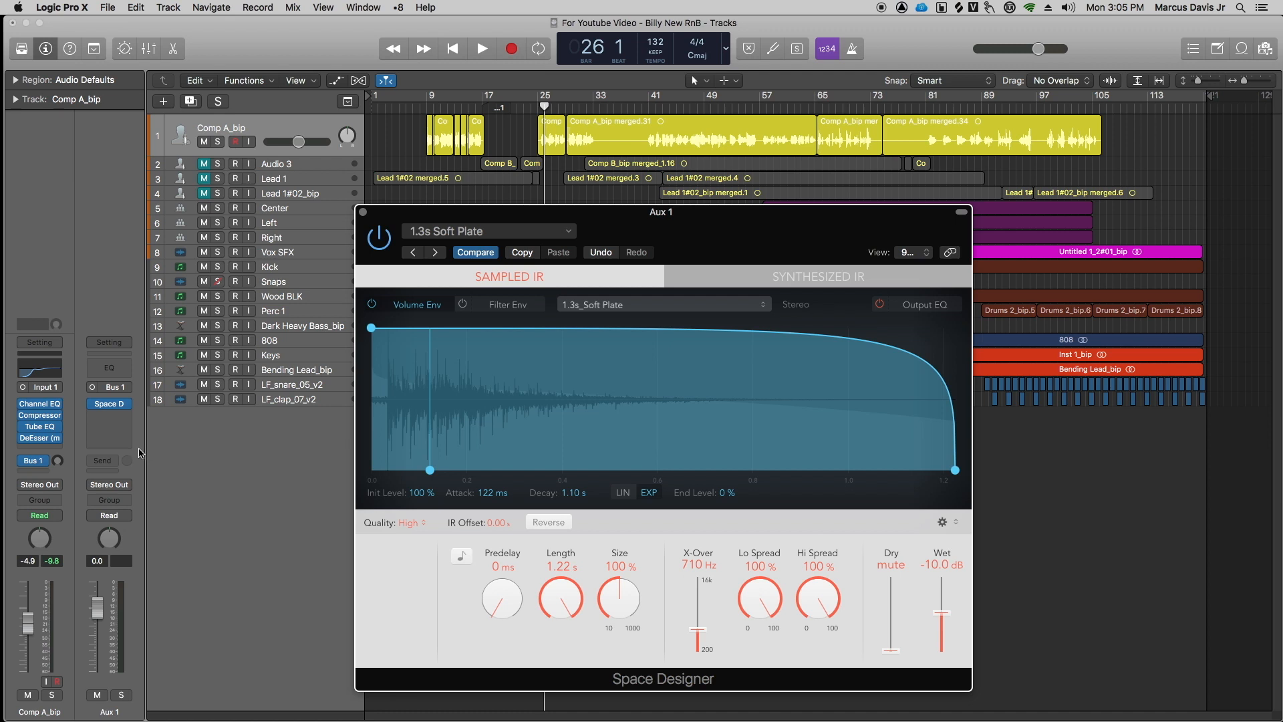
Raise the Bus 1 send level on the Comp A_bip channel while listening to the reverb from bar 26.
click(58, 462)
drag(59, 466, 64, 528)
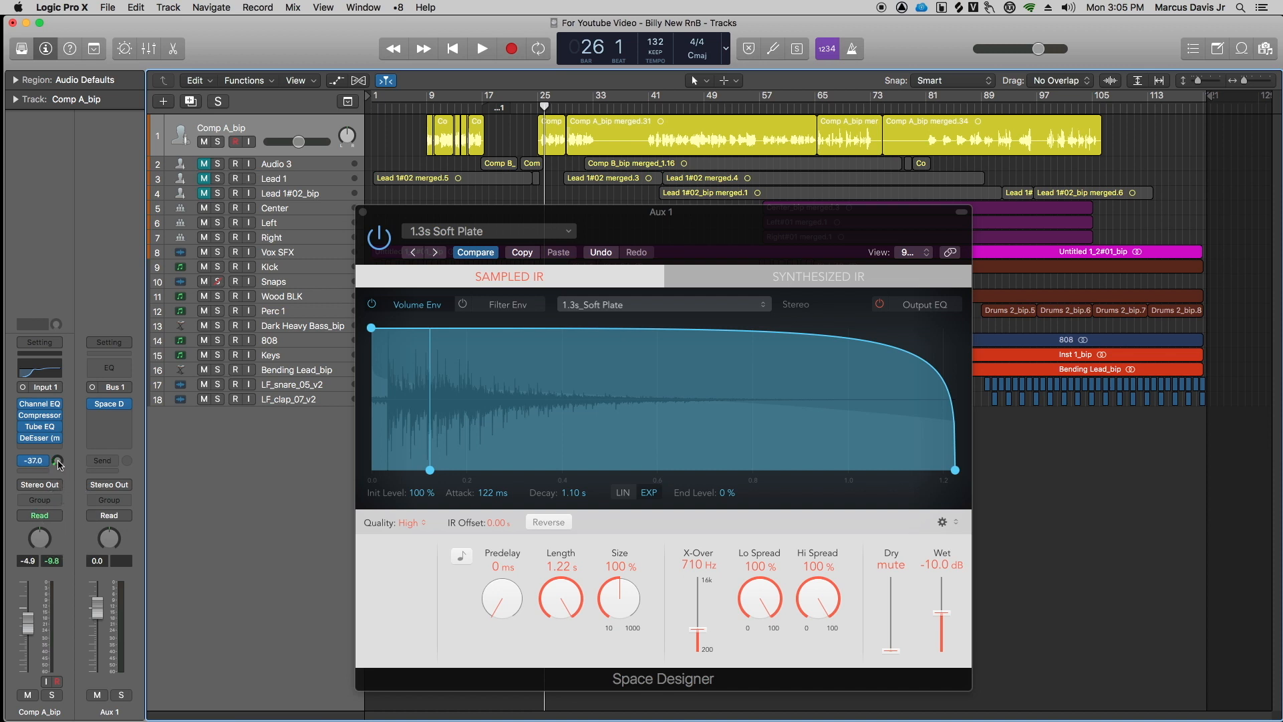
key(space)
drag(60, 464, 64, 306)
mouse_move(57, 427)
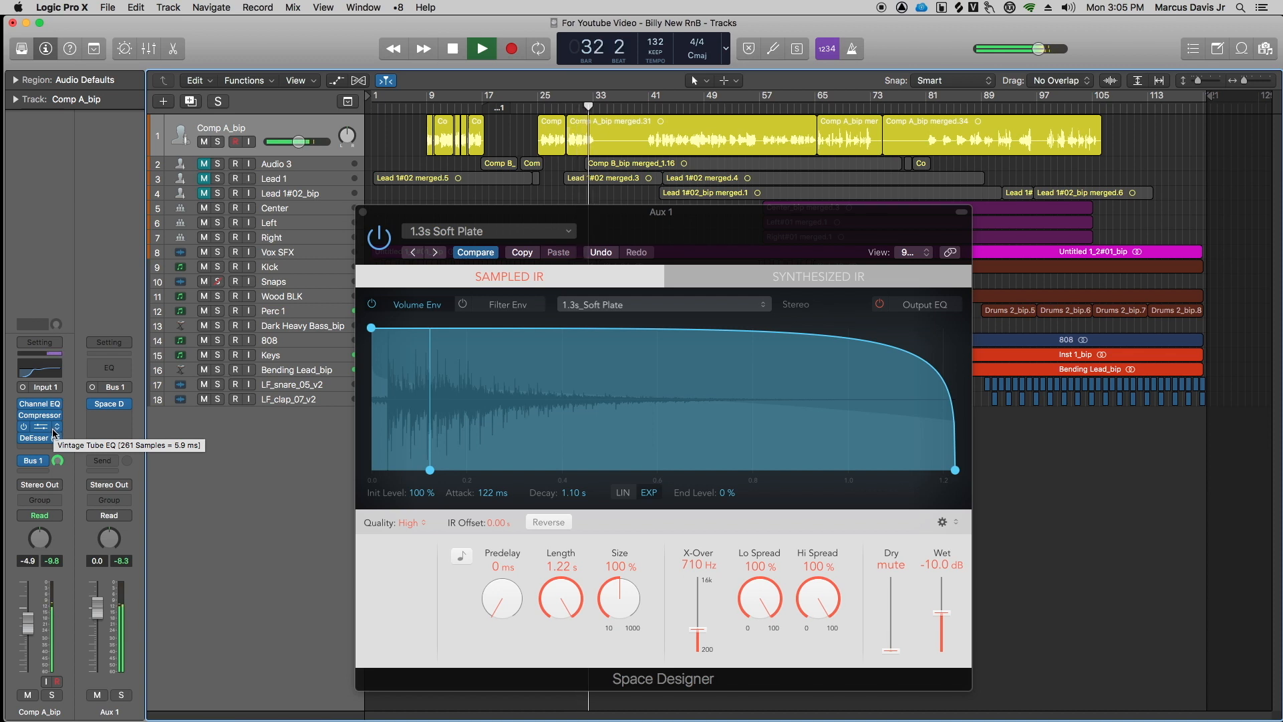
key(space)
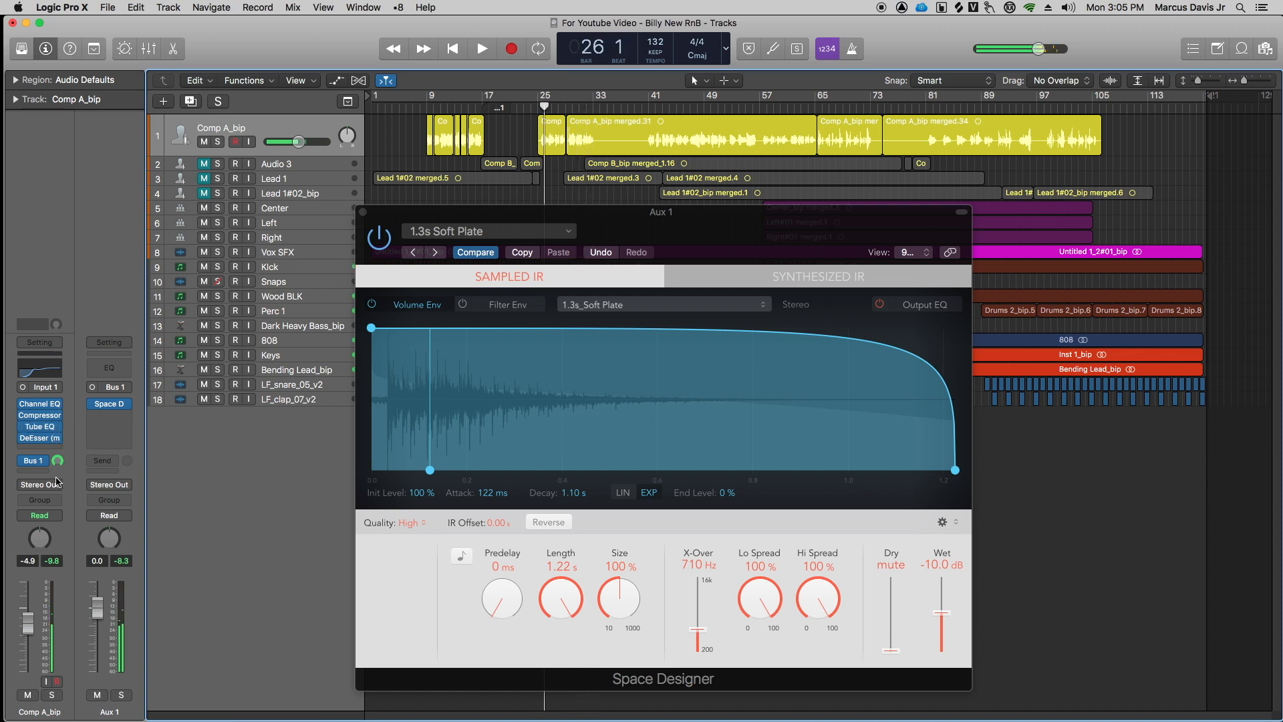
click(59, 461)
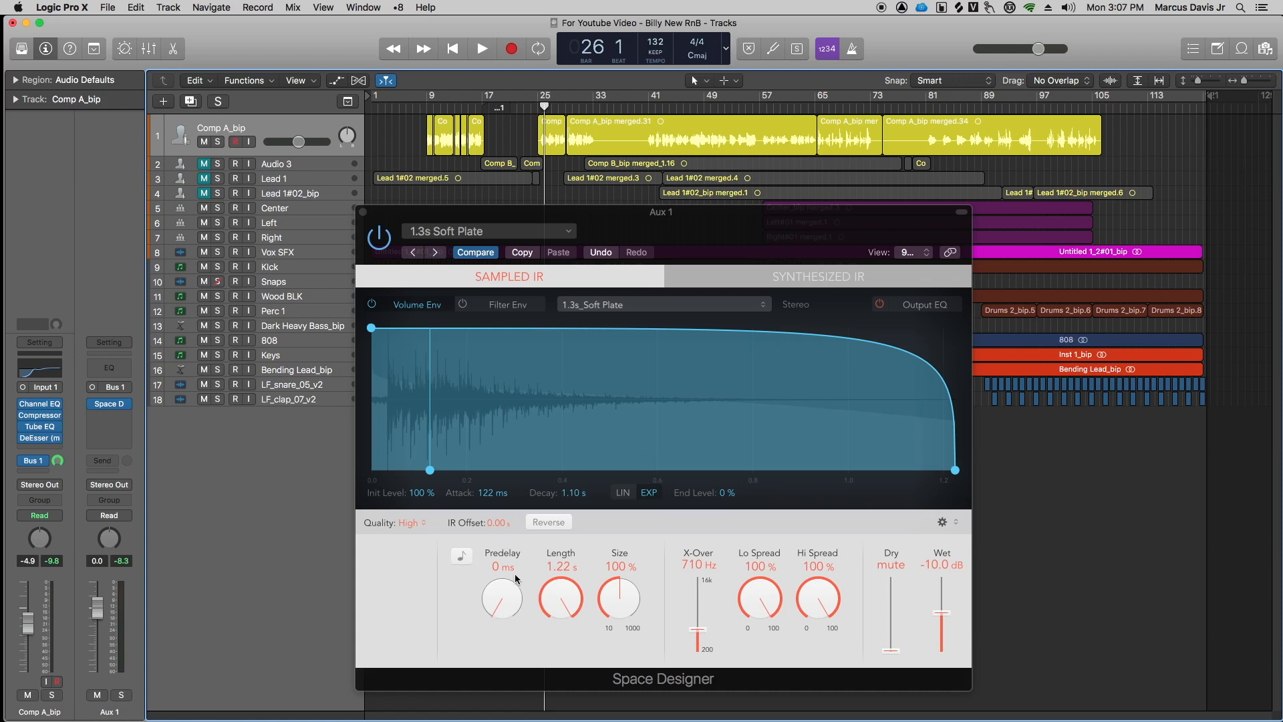
Sync Space Designer's predelay to the tempo, set it to 1/32 and start playback.
click(462, 559)
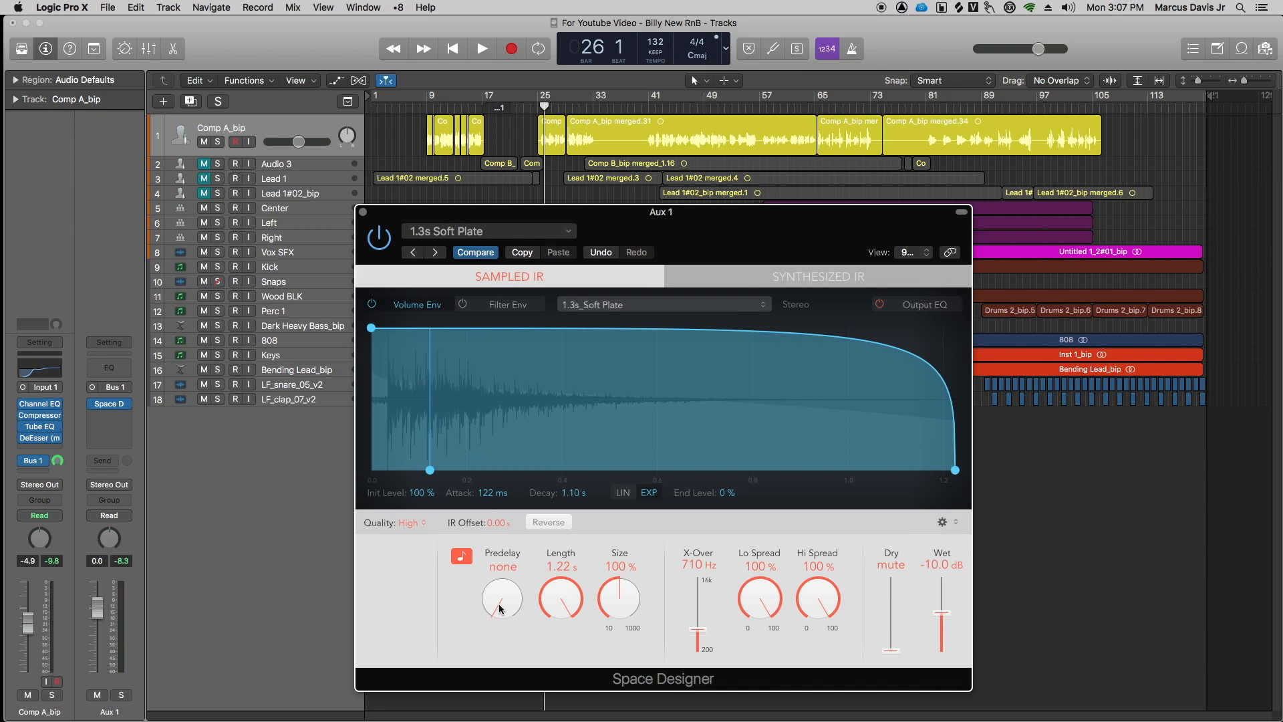
drag(499, 608, 532, 535)
mouse_move(492, 602)
mouse_down()
mouse_move(487, 555)
mouse_move(492, 610)
mouse_up()
key(space)
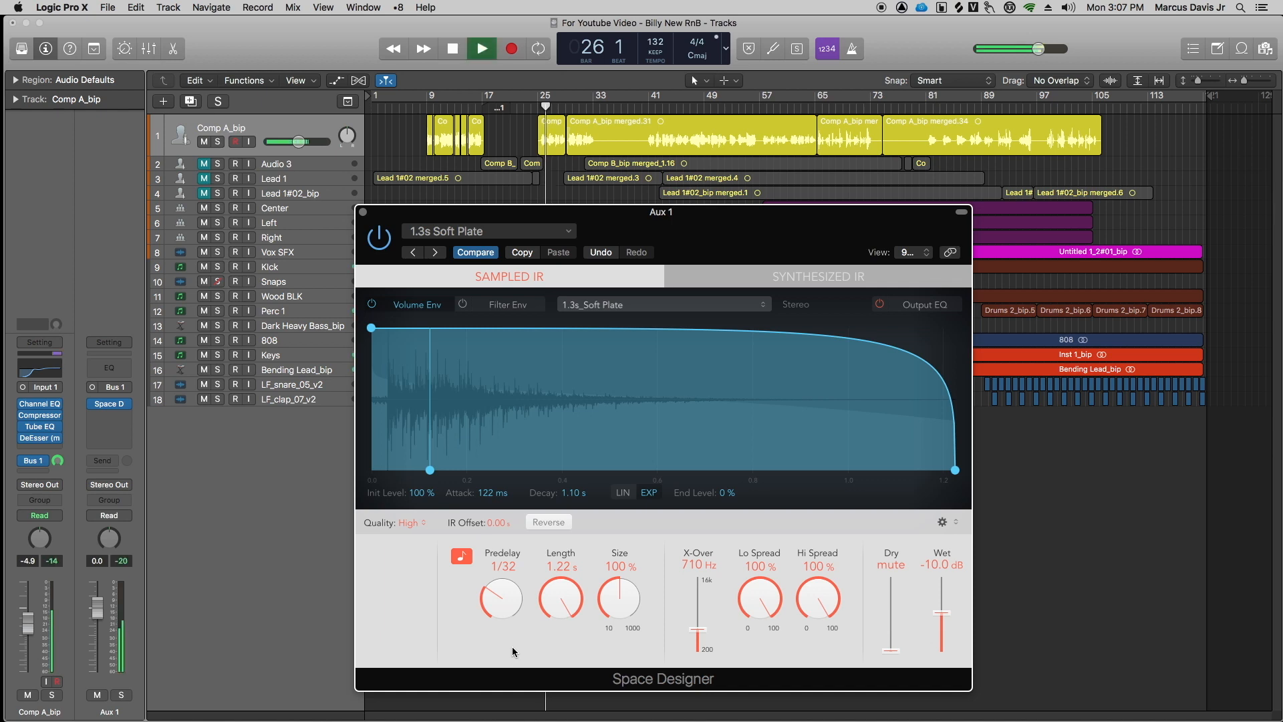
Try a 1/2 predelay during playback, return it to 1/32 and listen again from bar 26.
drag(496, 607, 468, 438)
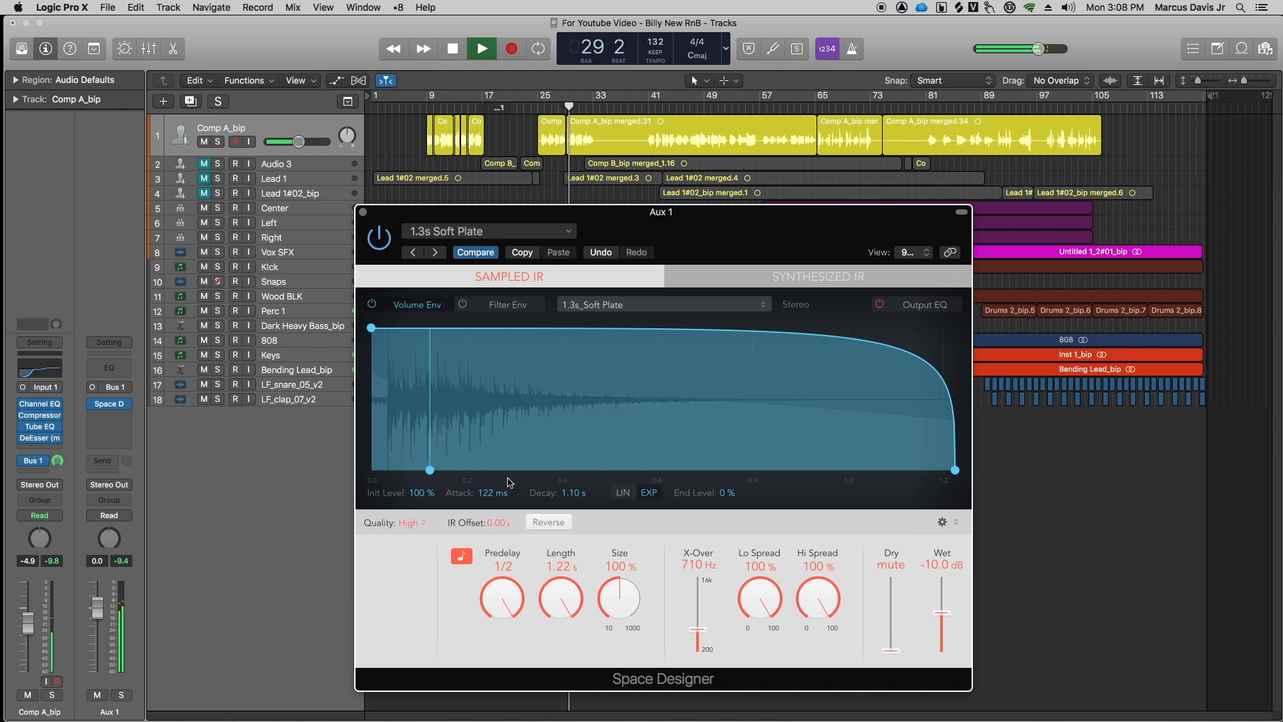
key(space)
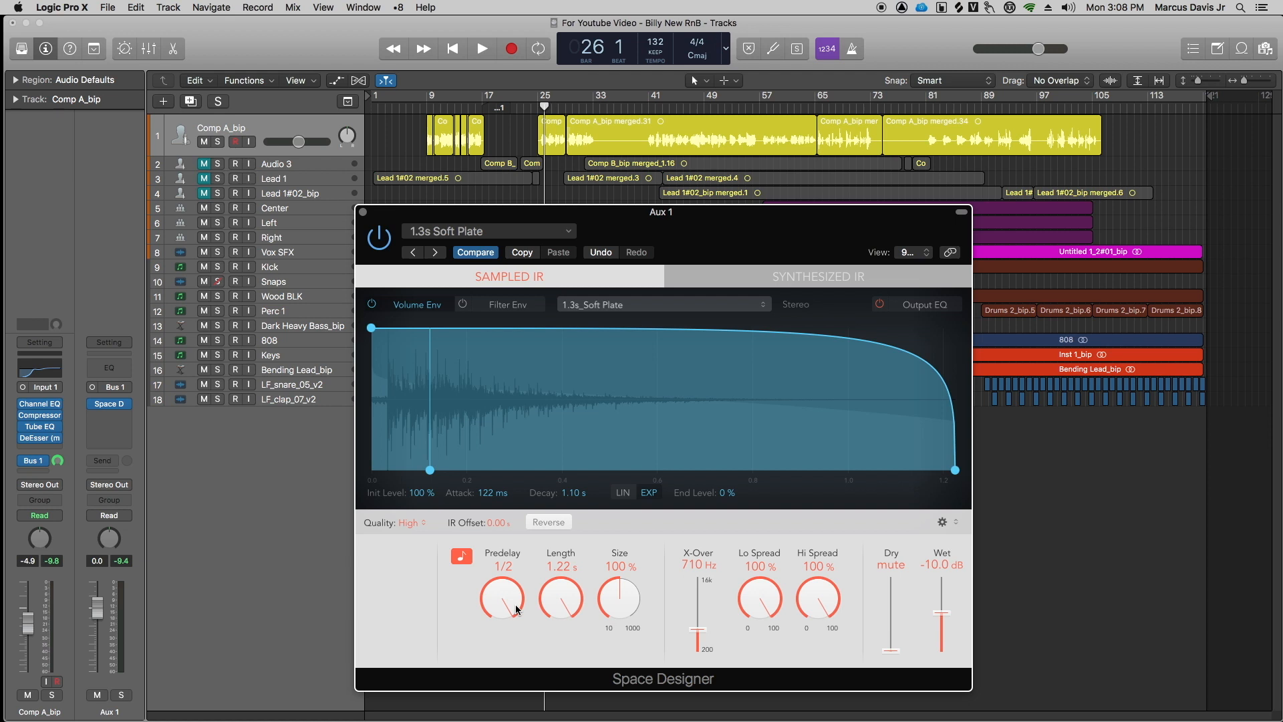
drag(515, 605, 496, 631)
drag(496, 633, 498, 635)
key(space)
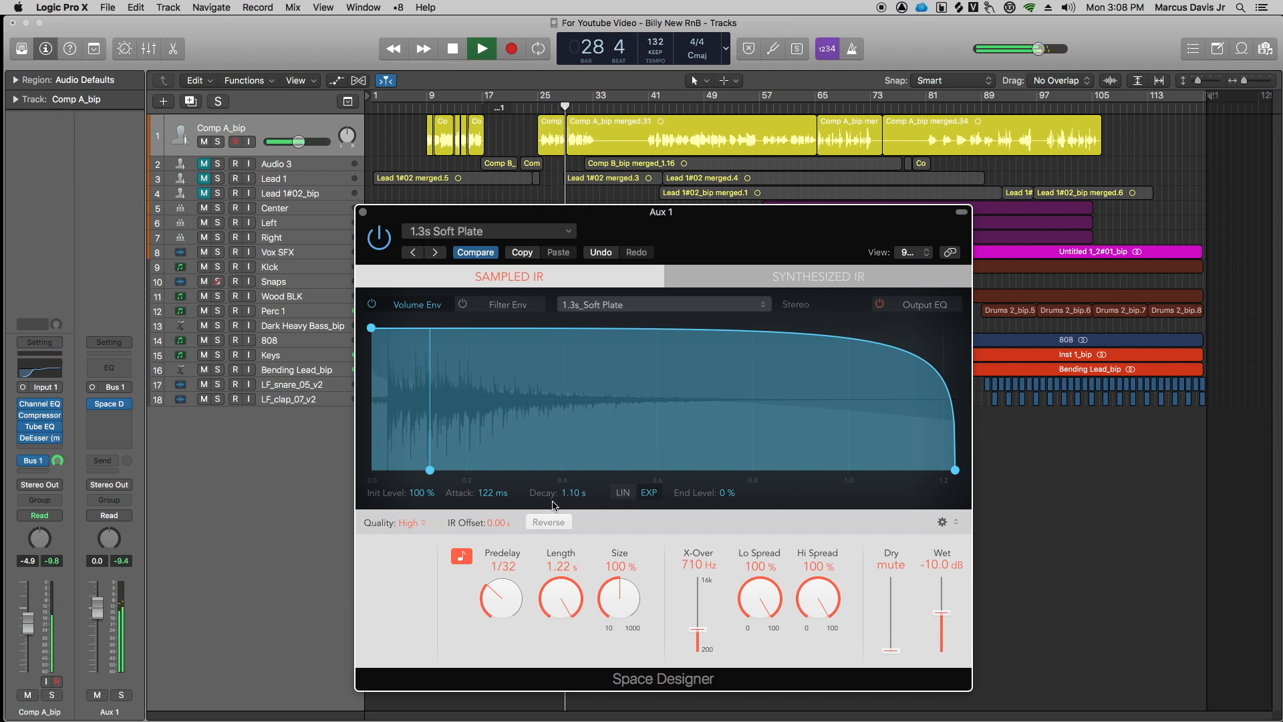
key(space)
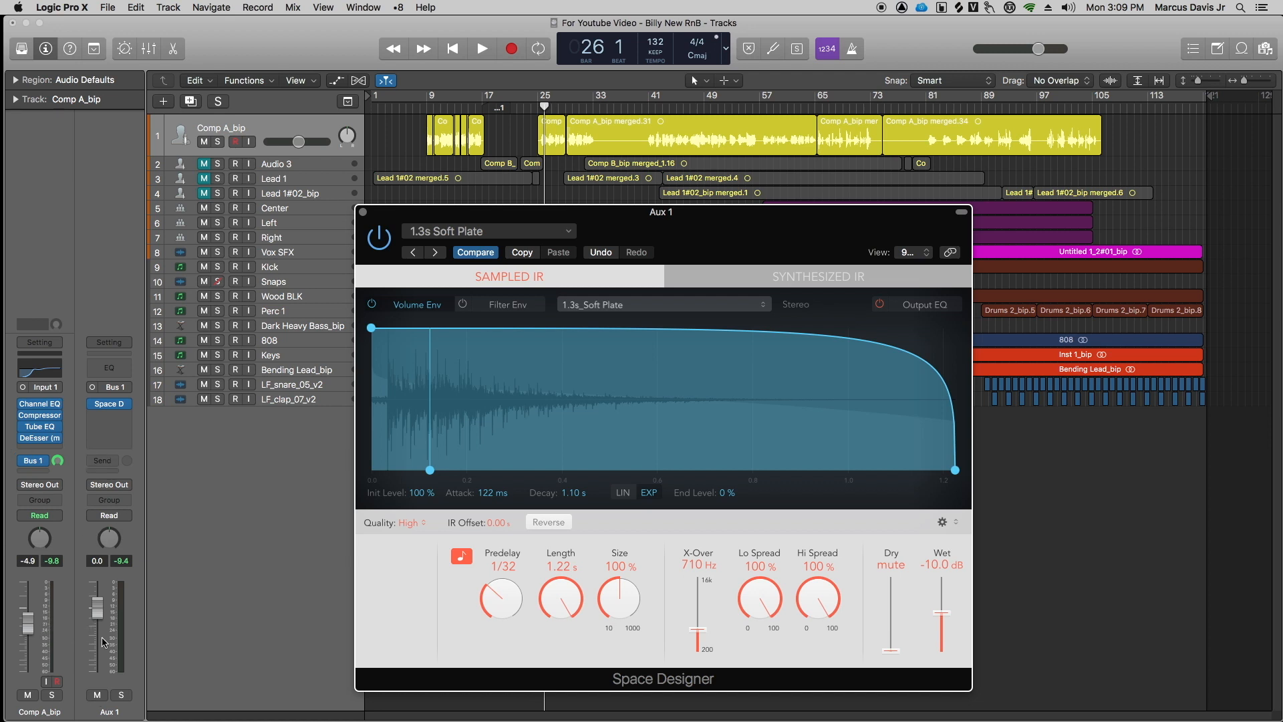
Show Space Designer's Output EQ.
mouse_move(37, 405)
click(923, 310)
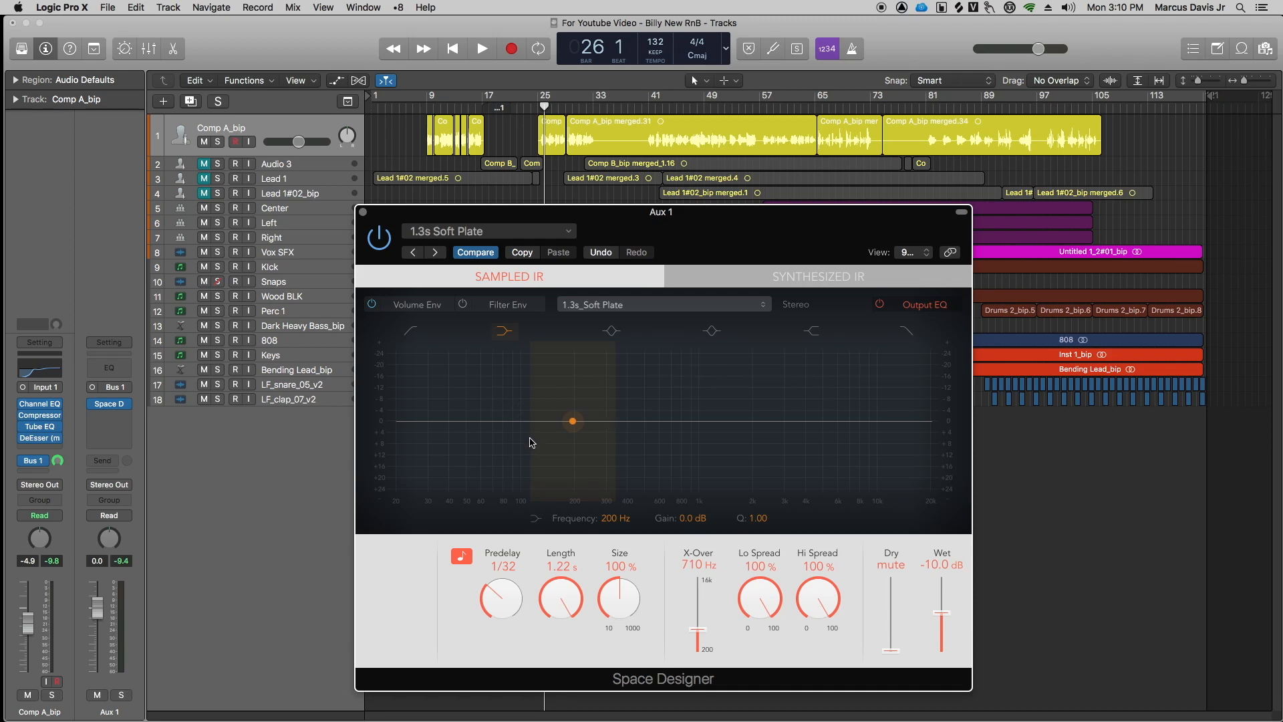
Try a low cut at about 220 Hz and a high cut on the reverb's output, and switch both bands off again.
click(412, 332)
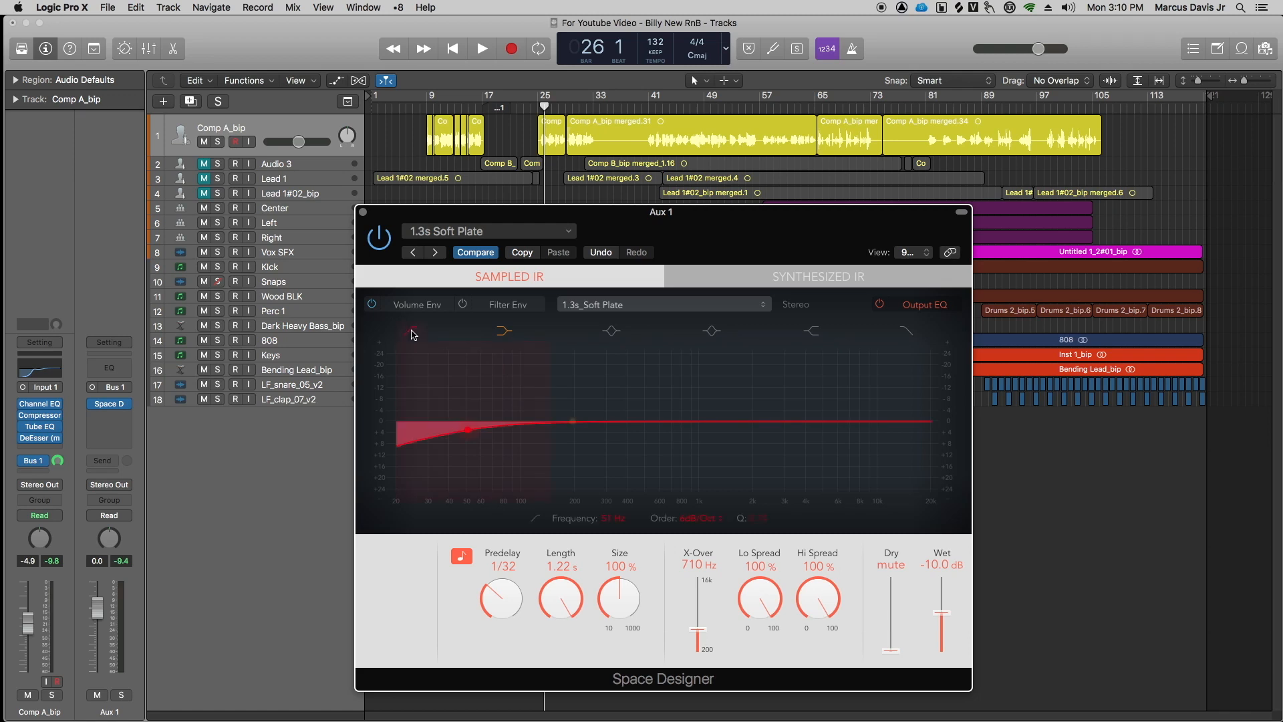
drag(488, 436, 581, 430)
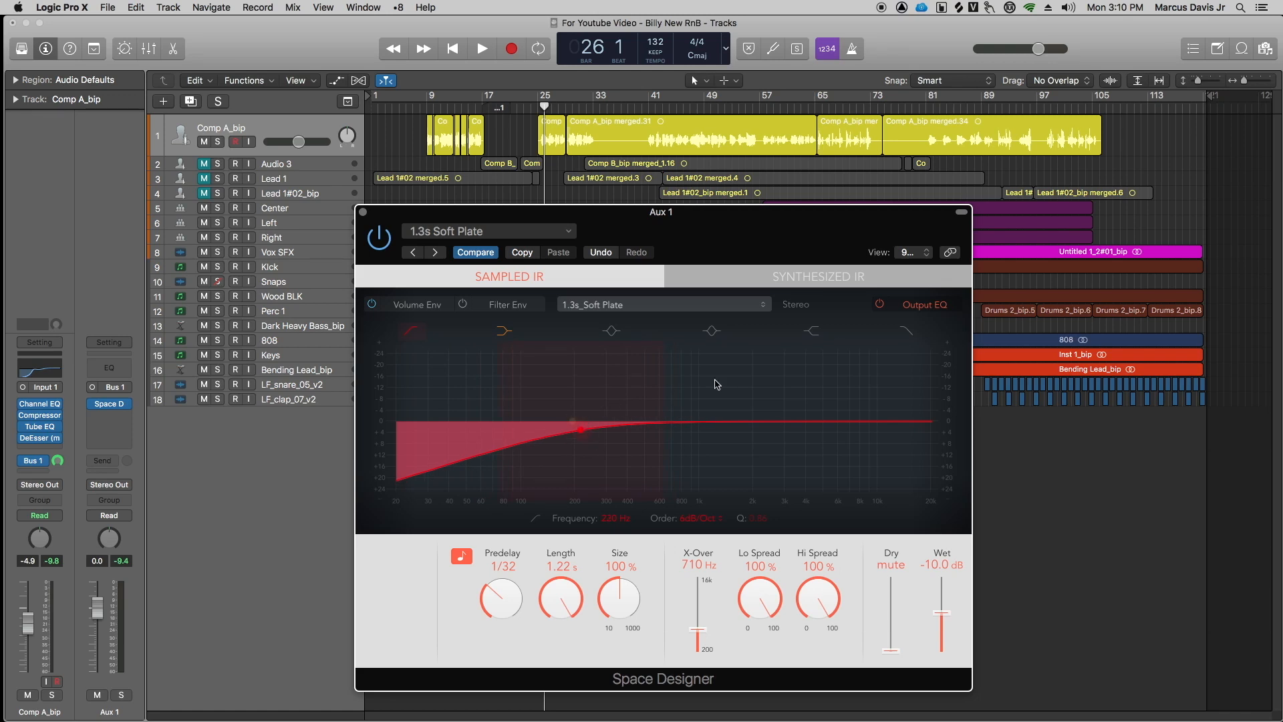
click(908, 332)
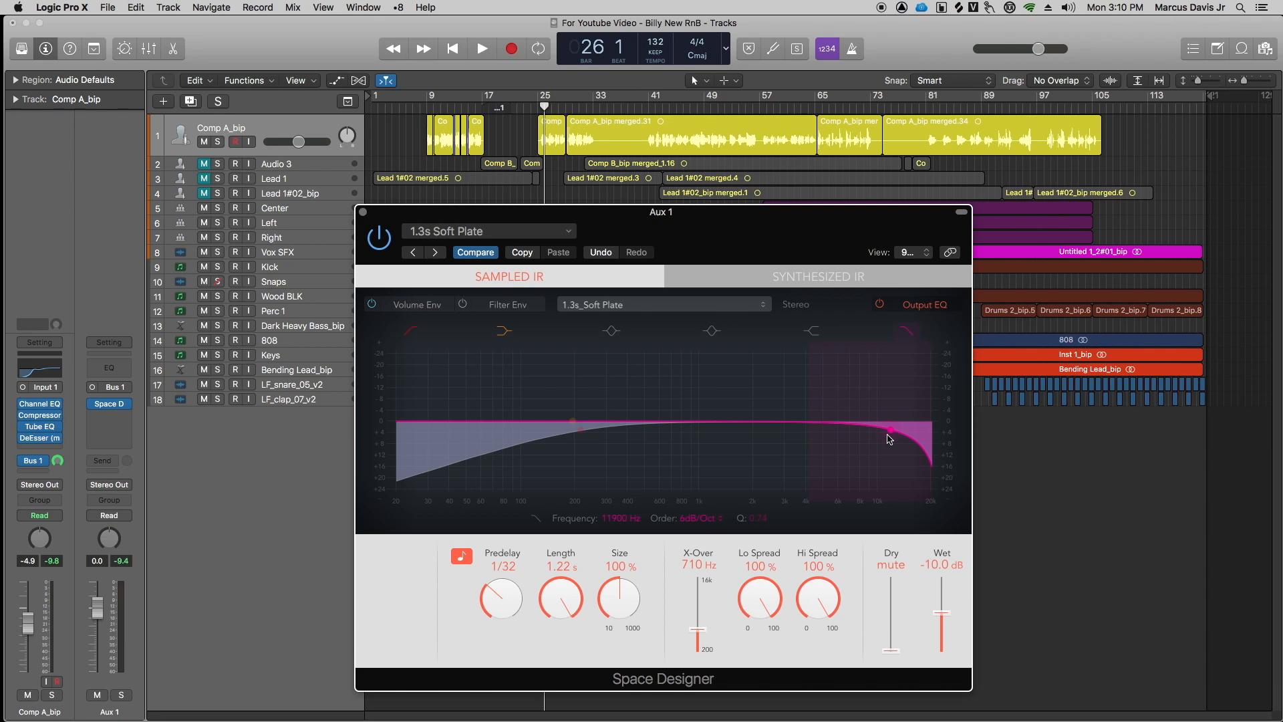
mouse_move(885, 431)
mouse_down()
mouse_move(748, 423)
mouse_move(848, 411)
mouse_move(894, 423)
mouse_up()
click(413, 331)
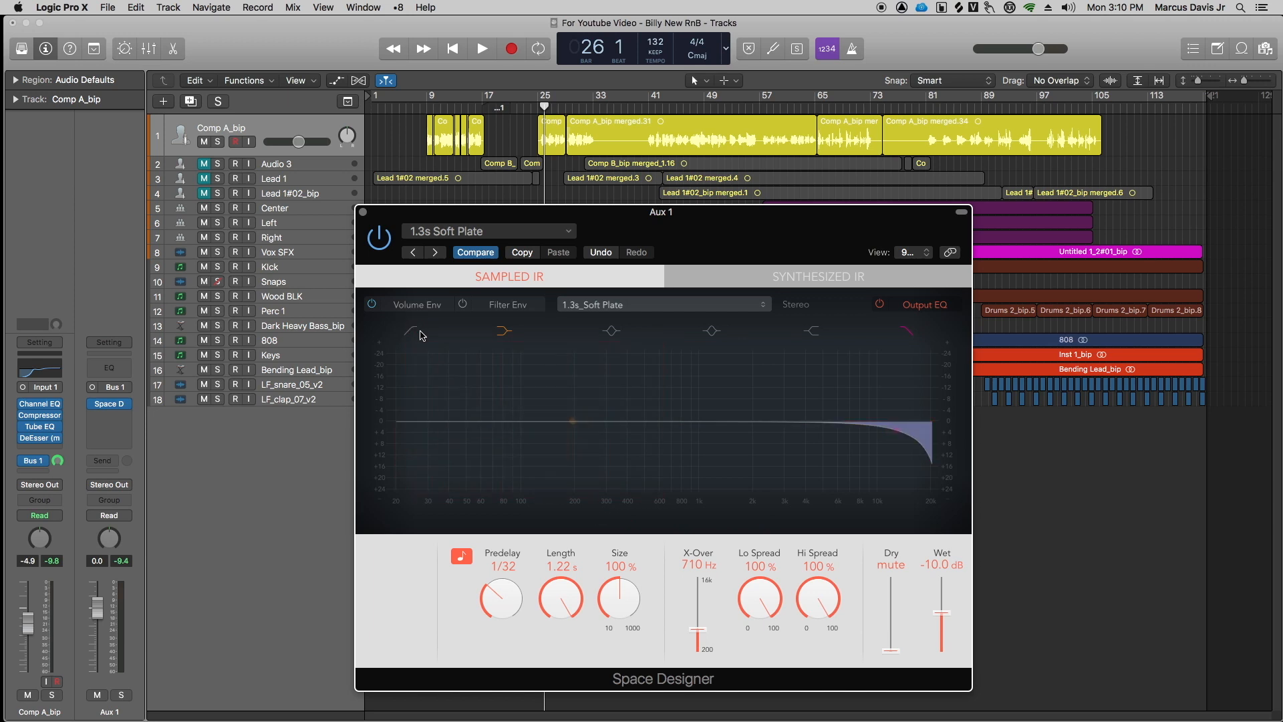
click(907, 331)
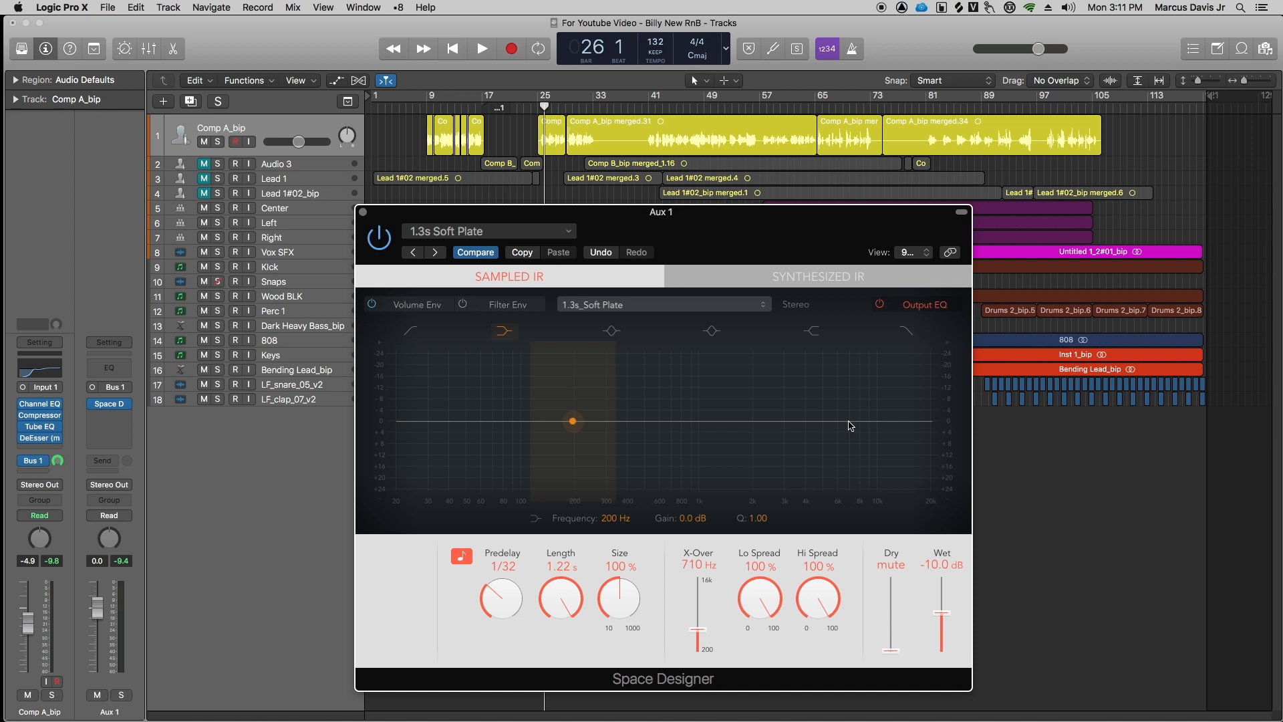
Enable the low-cut band of the reverb's Output EQ, set its frequency to 500 Hz and play the track.
click(411, 331)
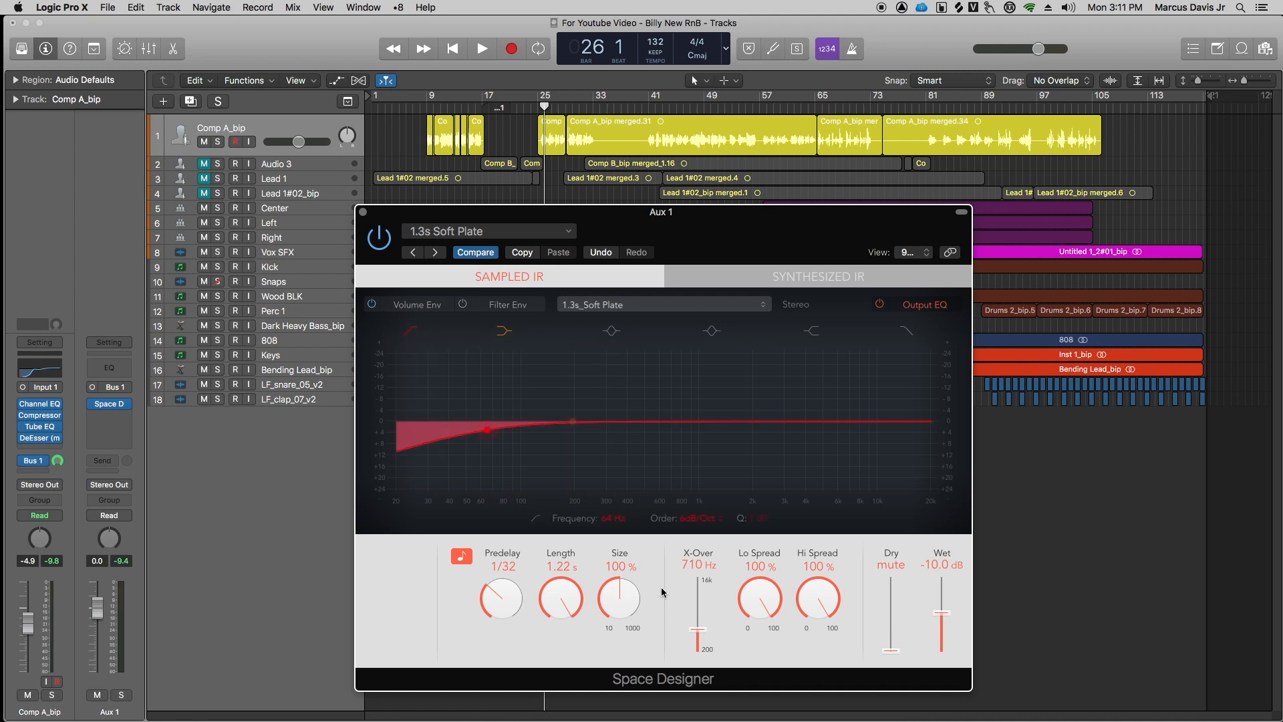
double_click(608, 520)
text(460)
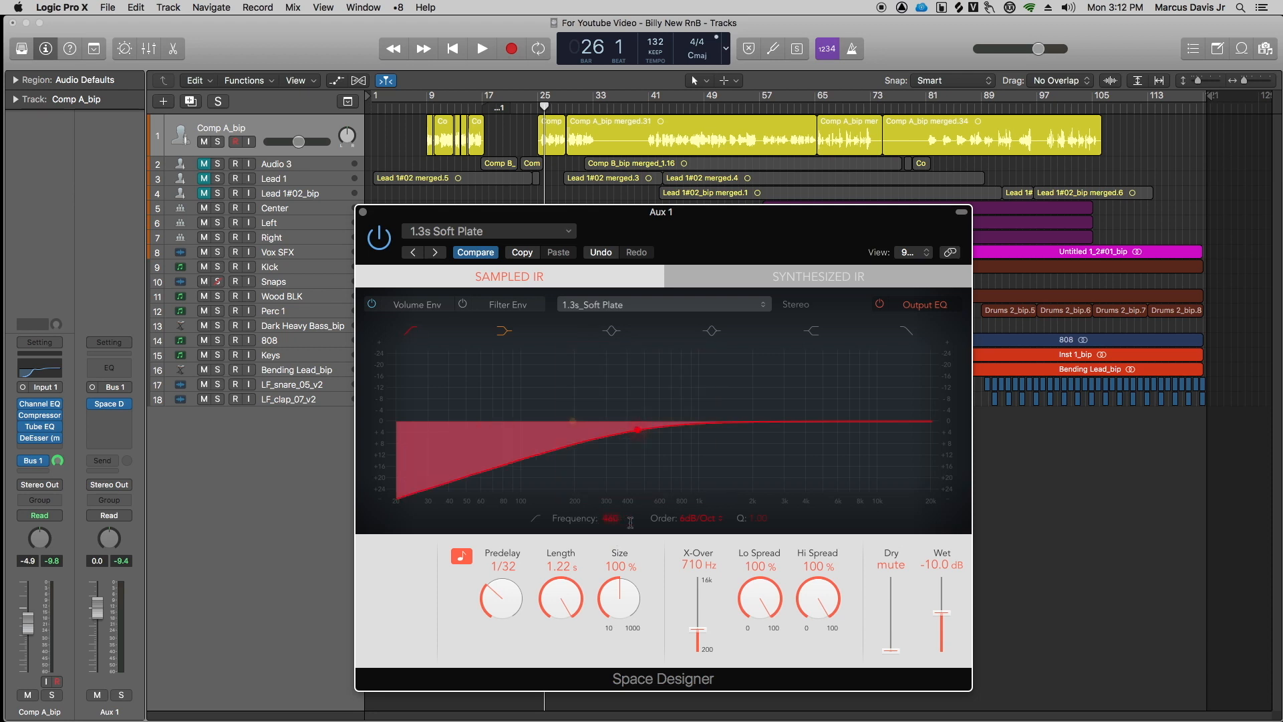
text(500)
key(Return)
key(space)
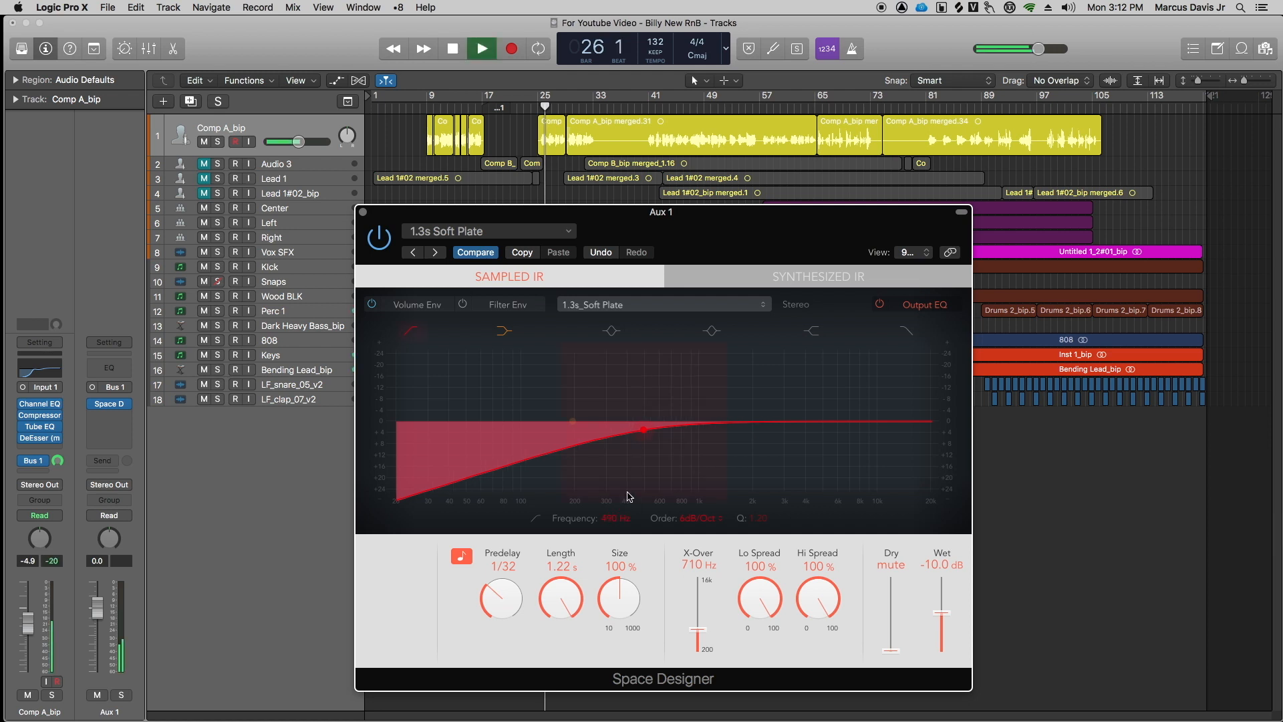
Compare the reverb with its low-cut band off and on again during playback, and stop the track.
click(414, 331)
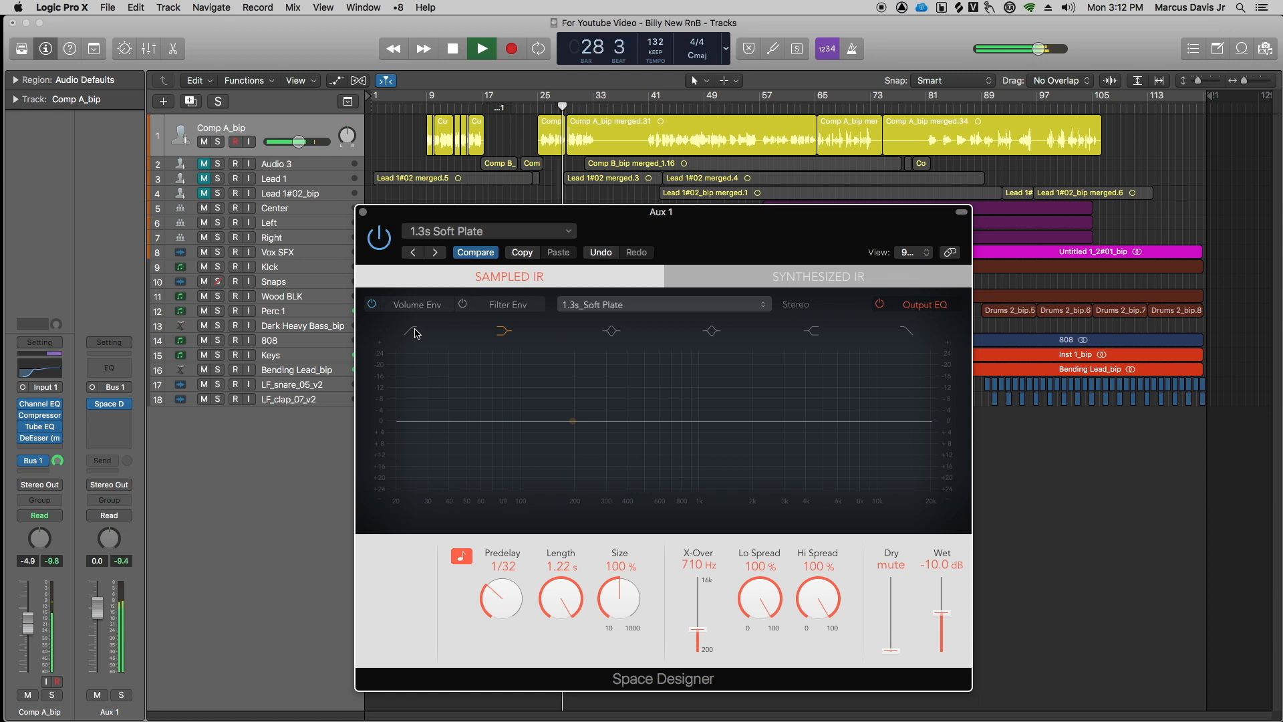
click(414, 330)
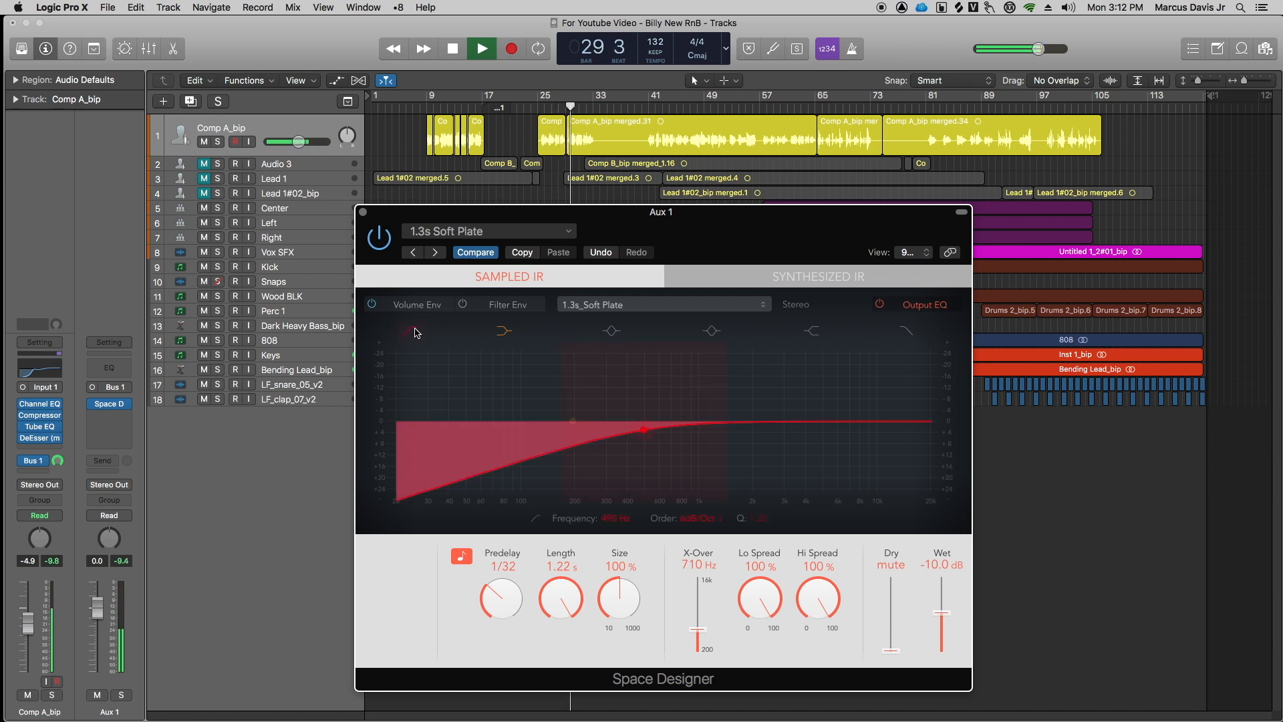
key(space)
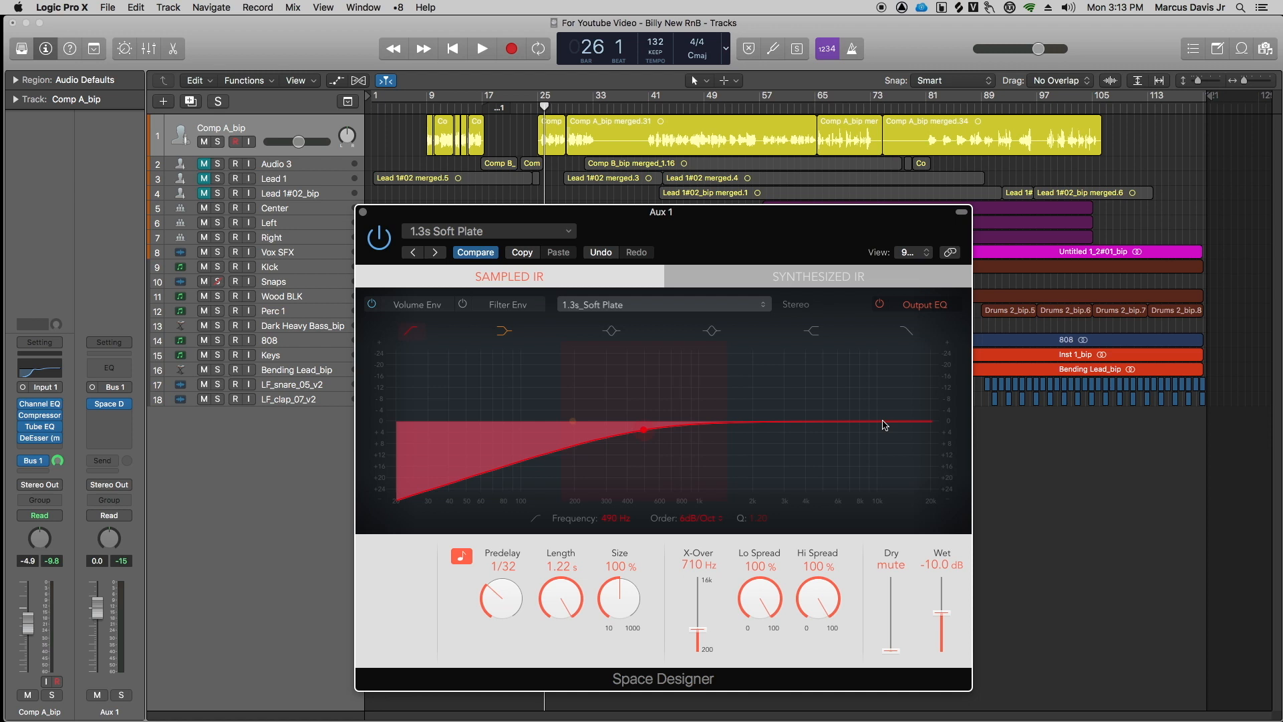
Play the track and enable the high-cut band of the reverb's Output EQ, setting its frequency to 6300 Hz.
key(space)
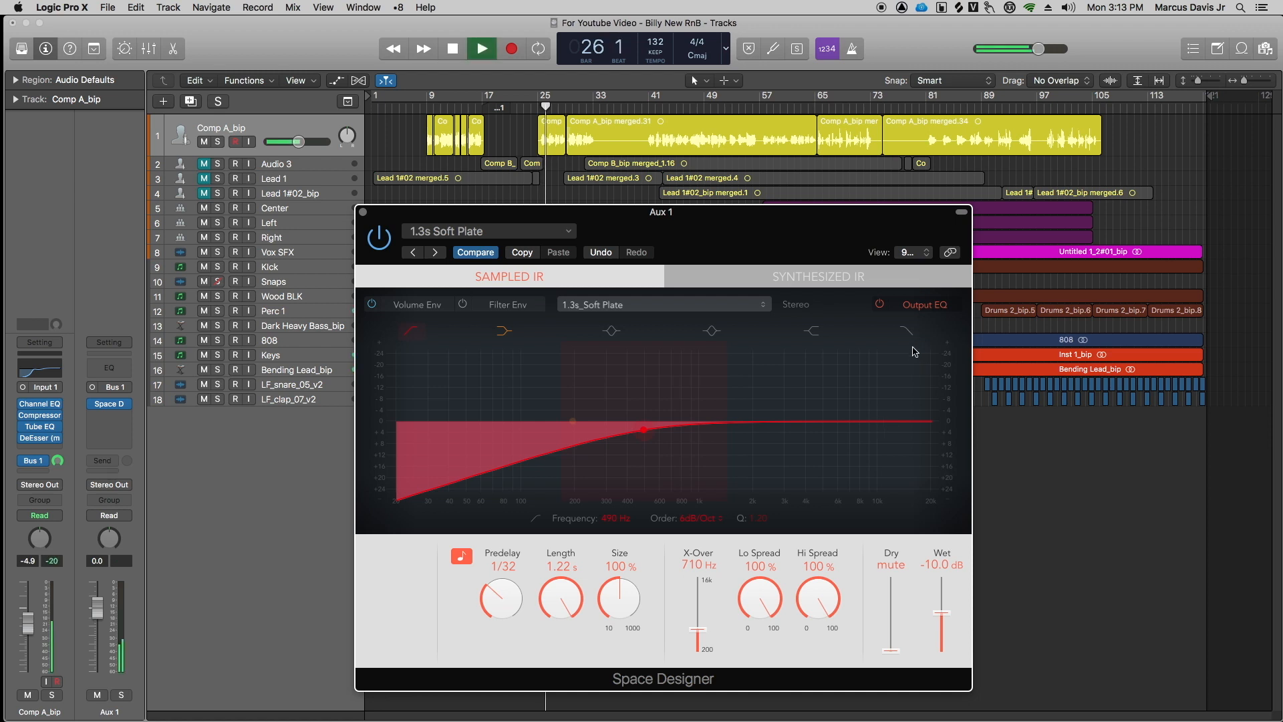
click(912, 334)
drag(896, 430, 843, 440)
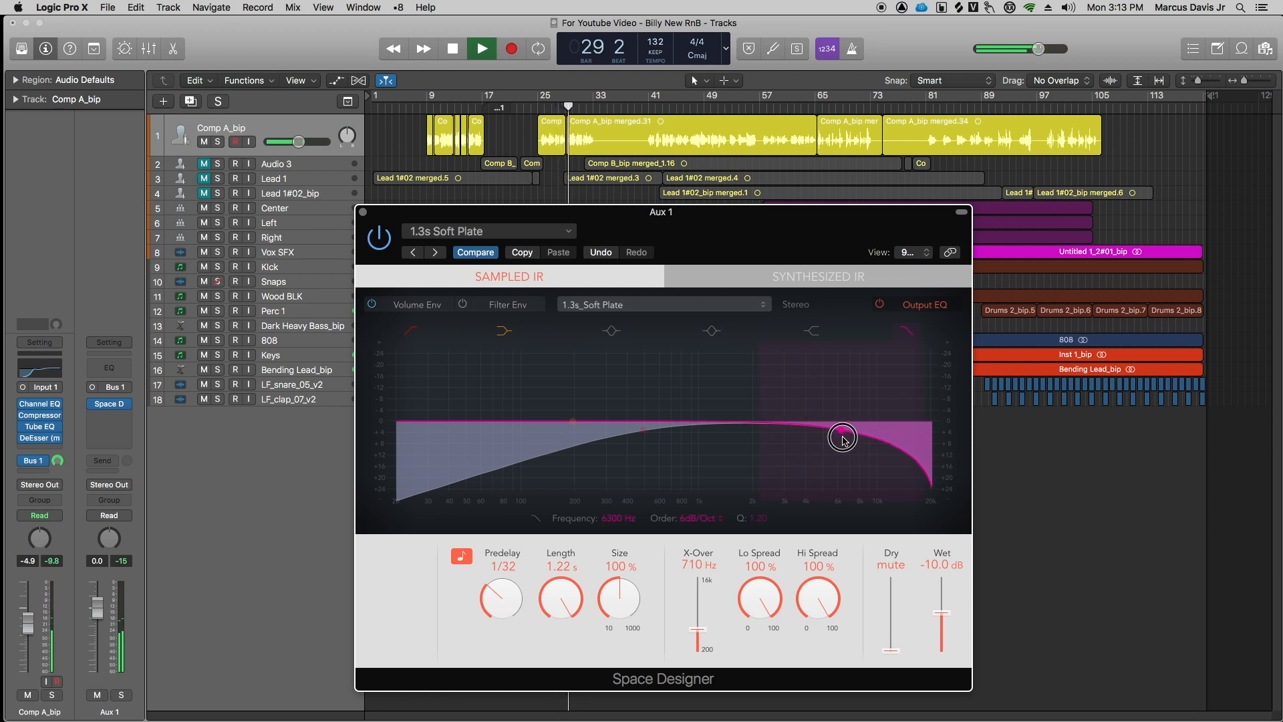
Compare the reverb with its high-cut band off and on again during playback, and stop the track.
click(906, 331)
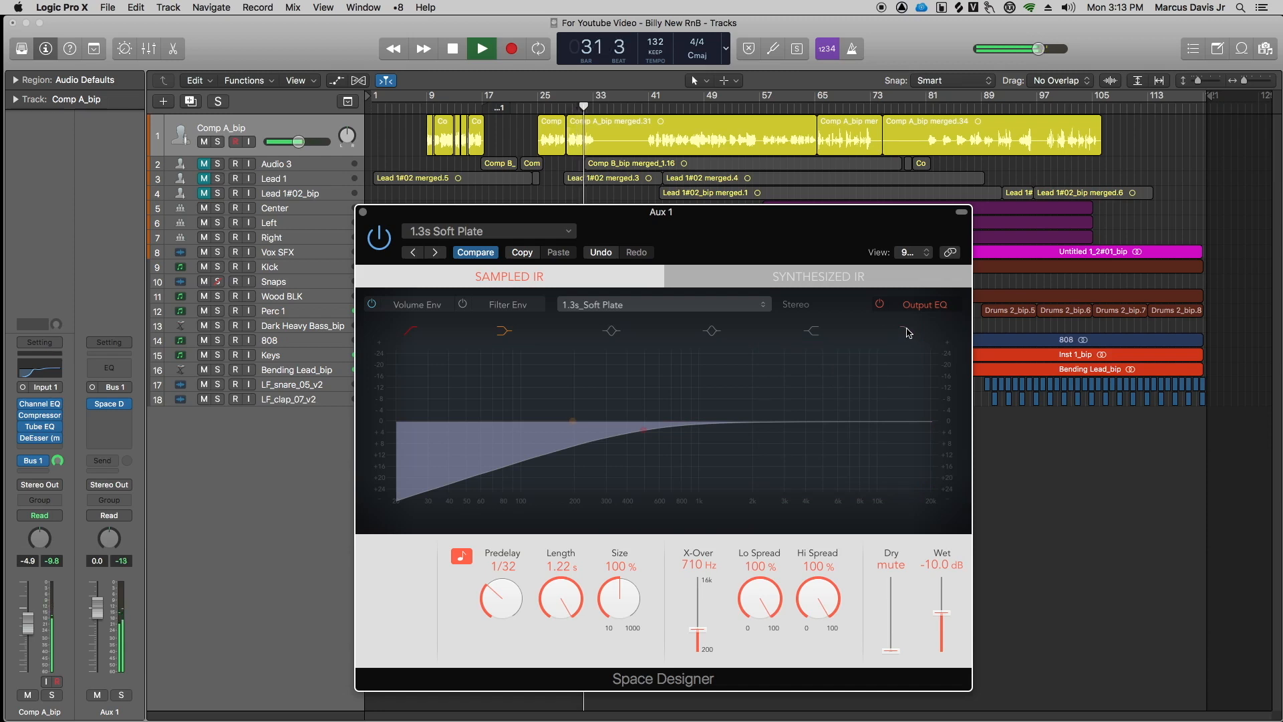
click(908, 333)
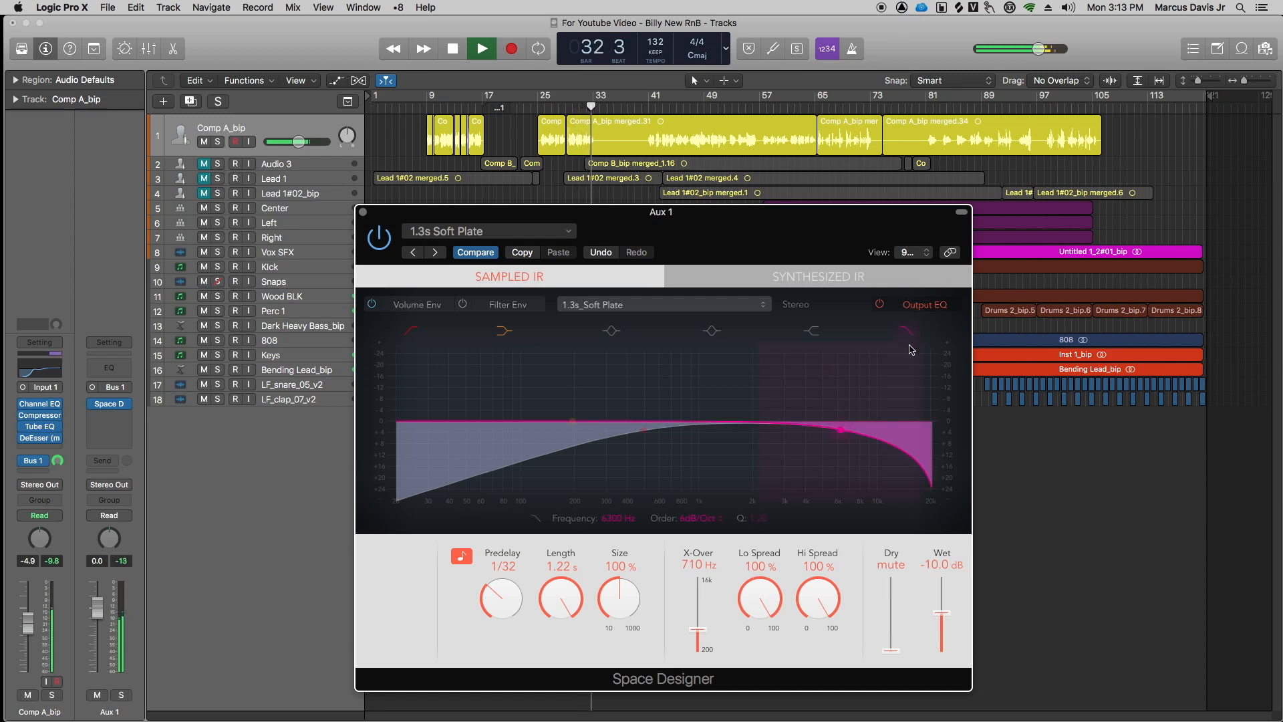
key(space)
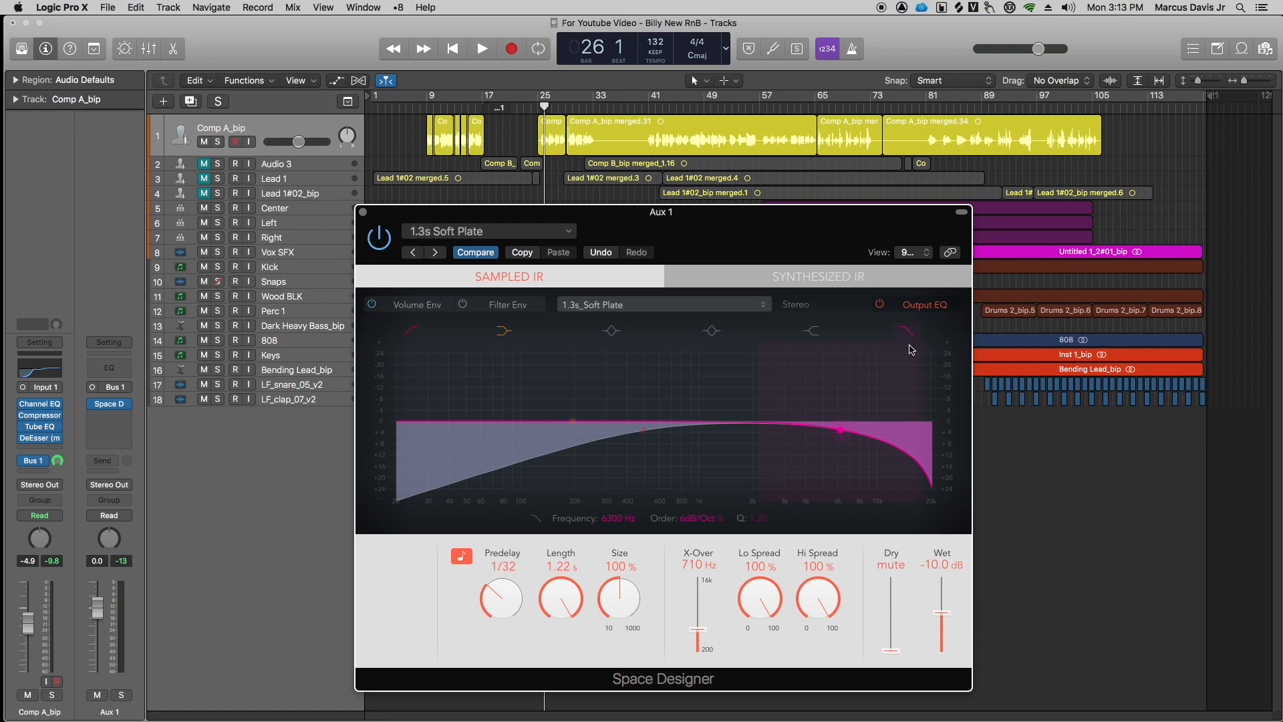
Close Space Designer, rename the Aux 1 channel as Verb and set its volume to 0.3 dB.
click(362, 212)
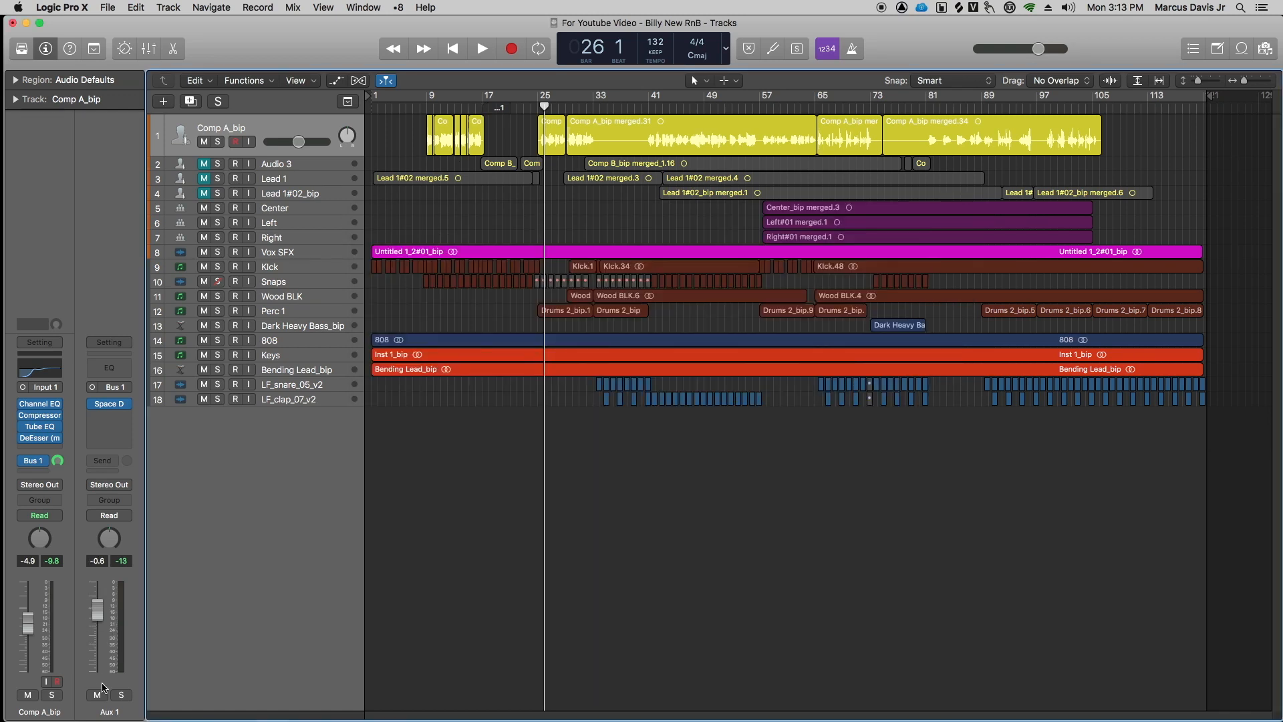
double_click(112, 713)
text(Verb)
key(Return)
mouse_move(97, 616)
mouse_down()
mouse_move(110, 668)
mouse_move(98, 608)
mouse_up()
Lower the Bus 1 send level of Comp A_bip while playing the song from bar 9.
drag(57, 463, 52, 493)
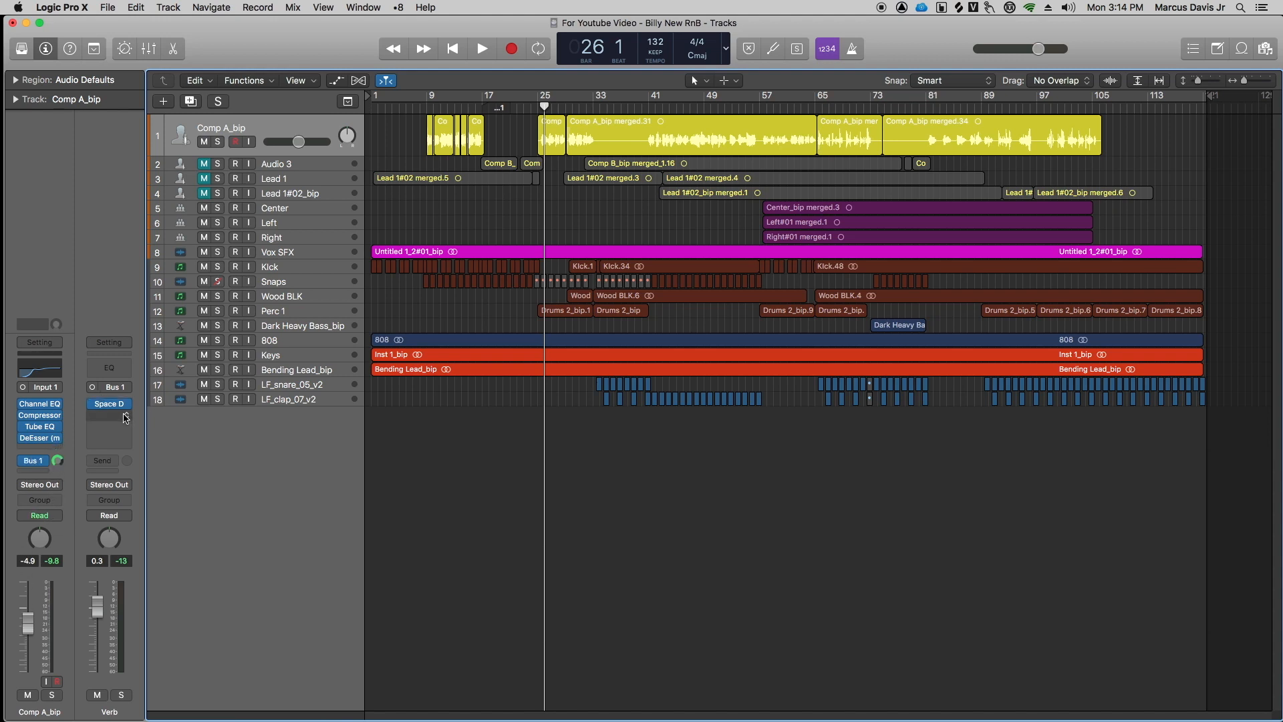
click(428, 107)
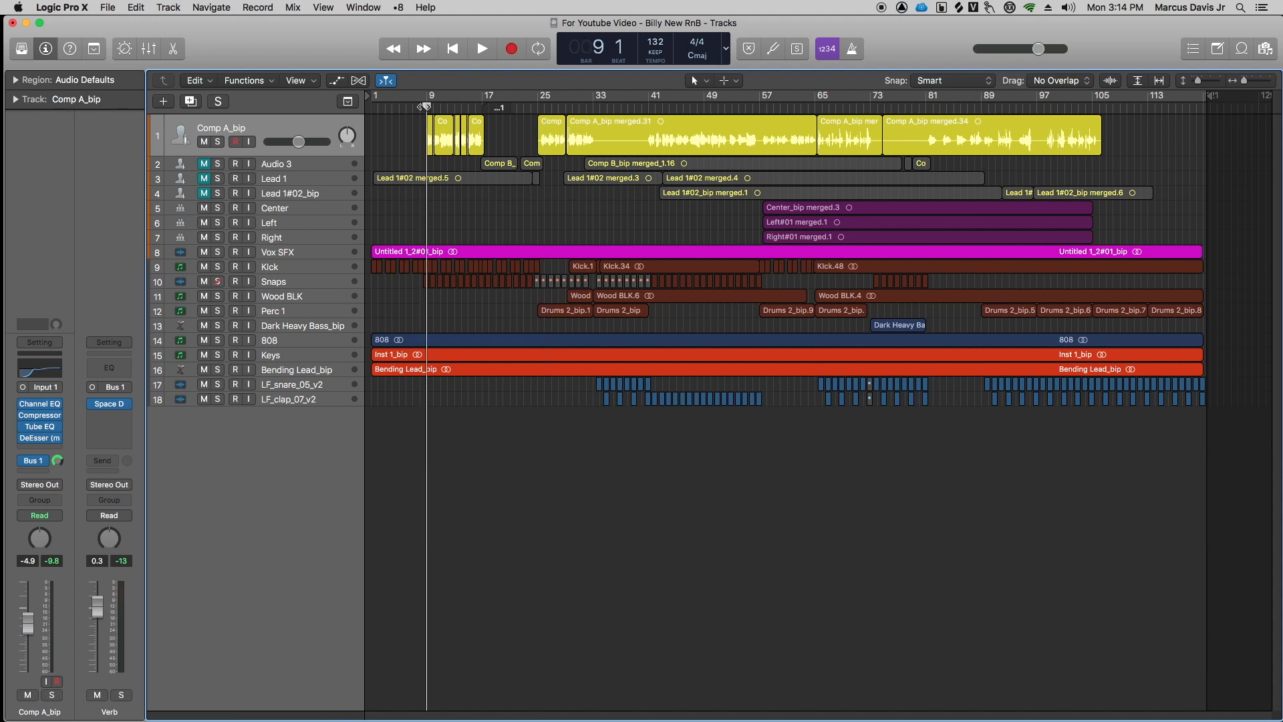
key(space)
drag(56, 460, 58, 515)
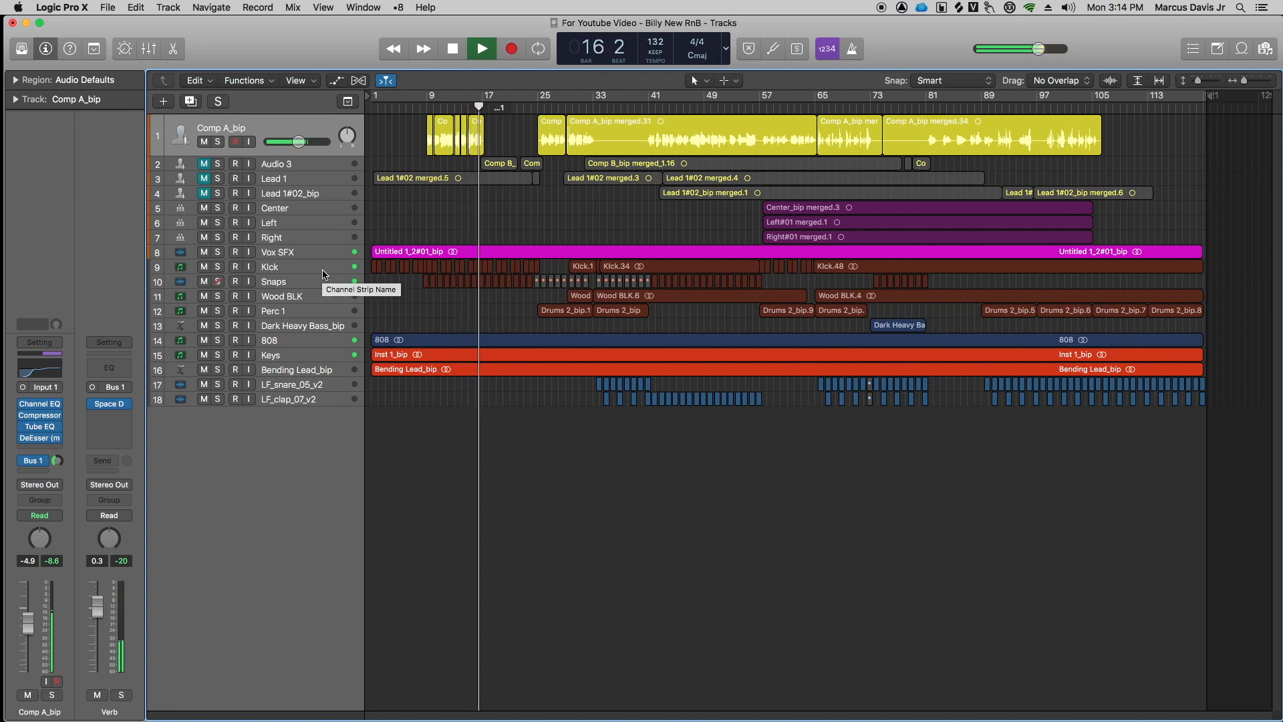
key(space)
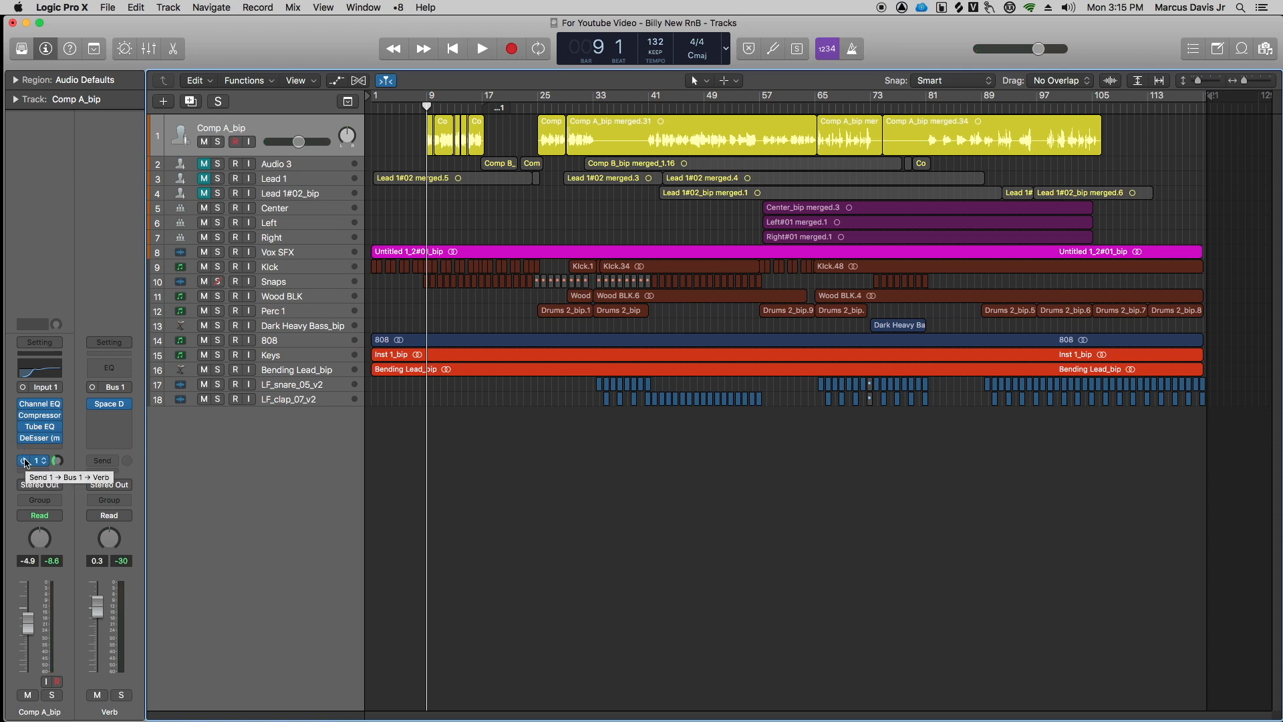
Listen to the vocal reverb in the full mix from bar 9 and close the Space Designer window.
key(space)
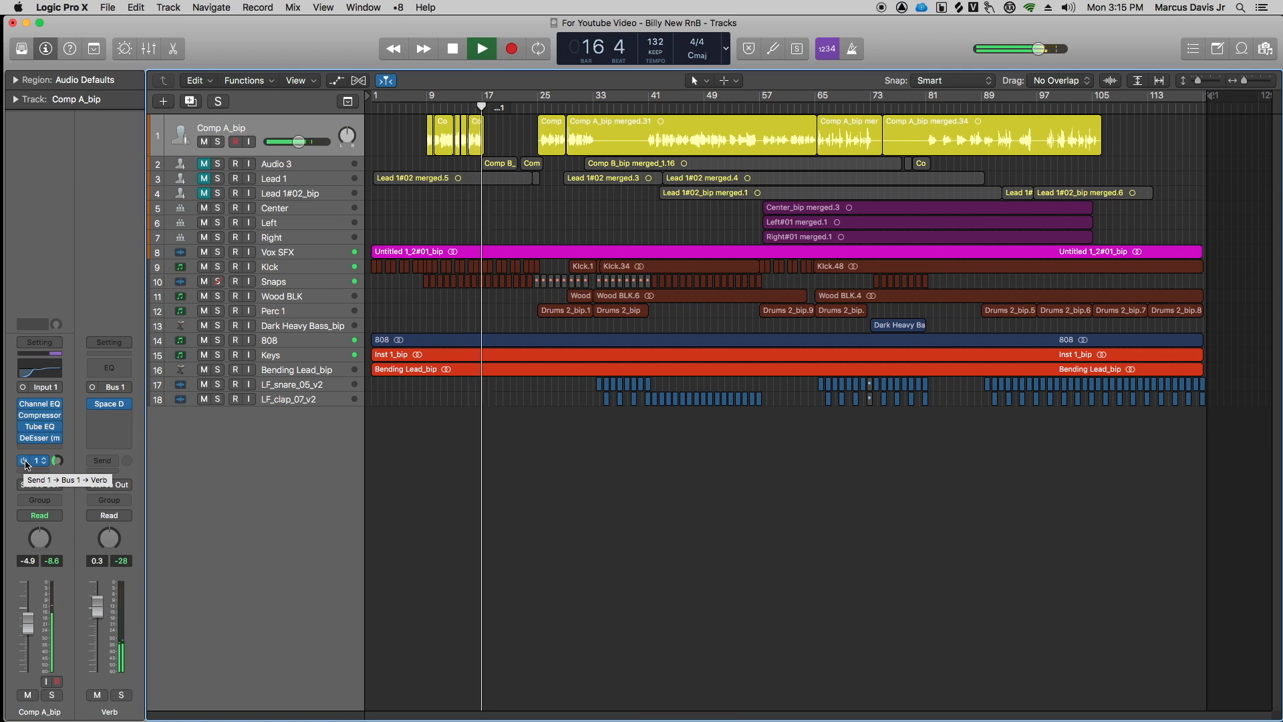
key(space)
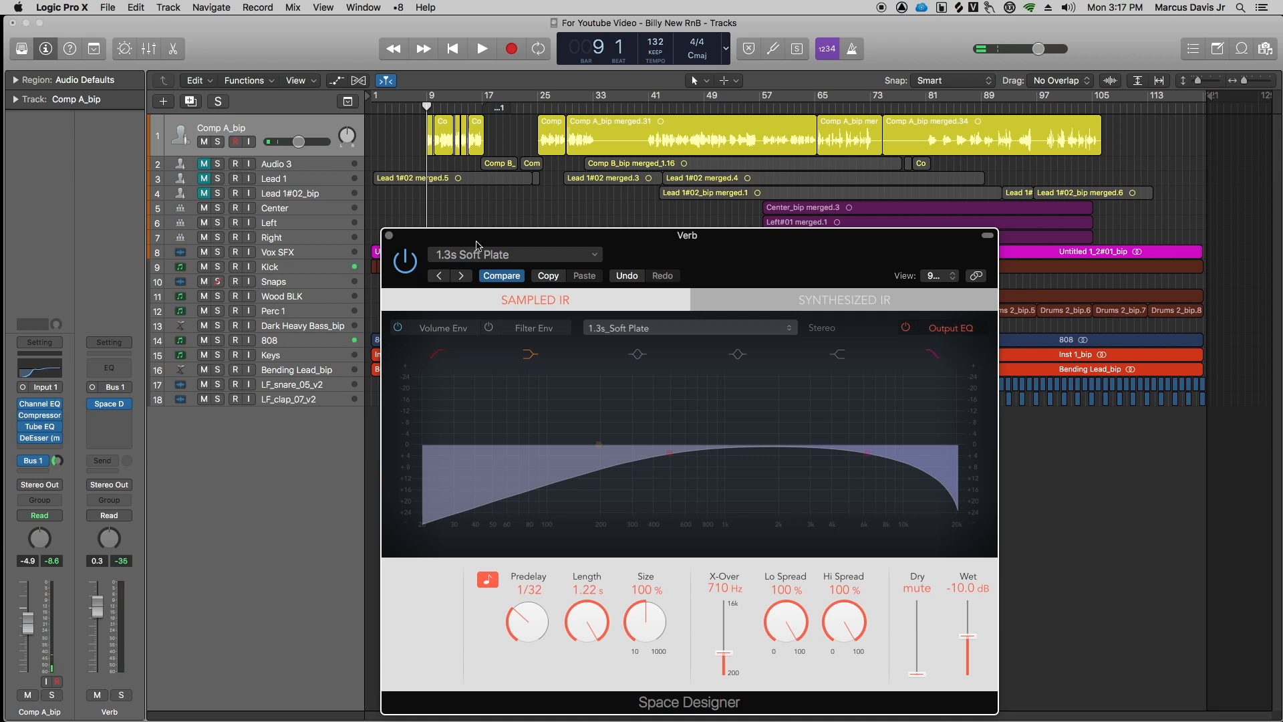
click(389, 235)
key(space)
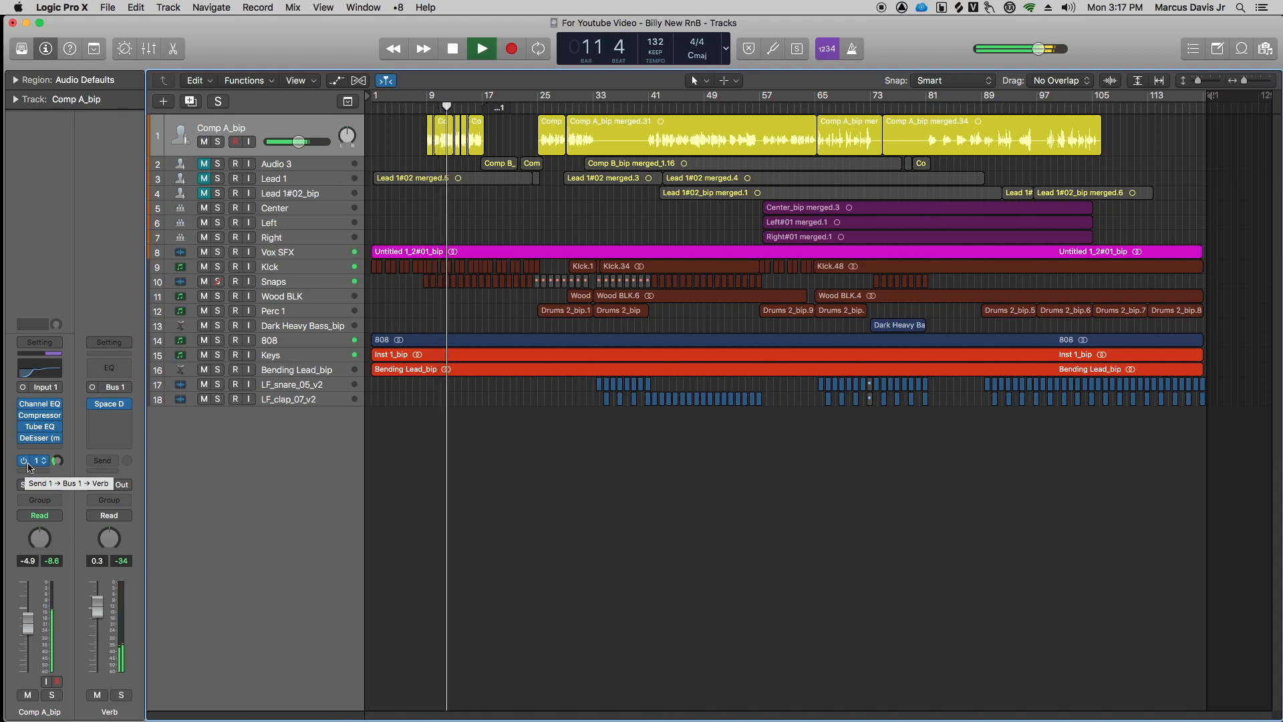
key(space)
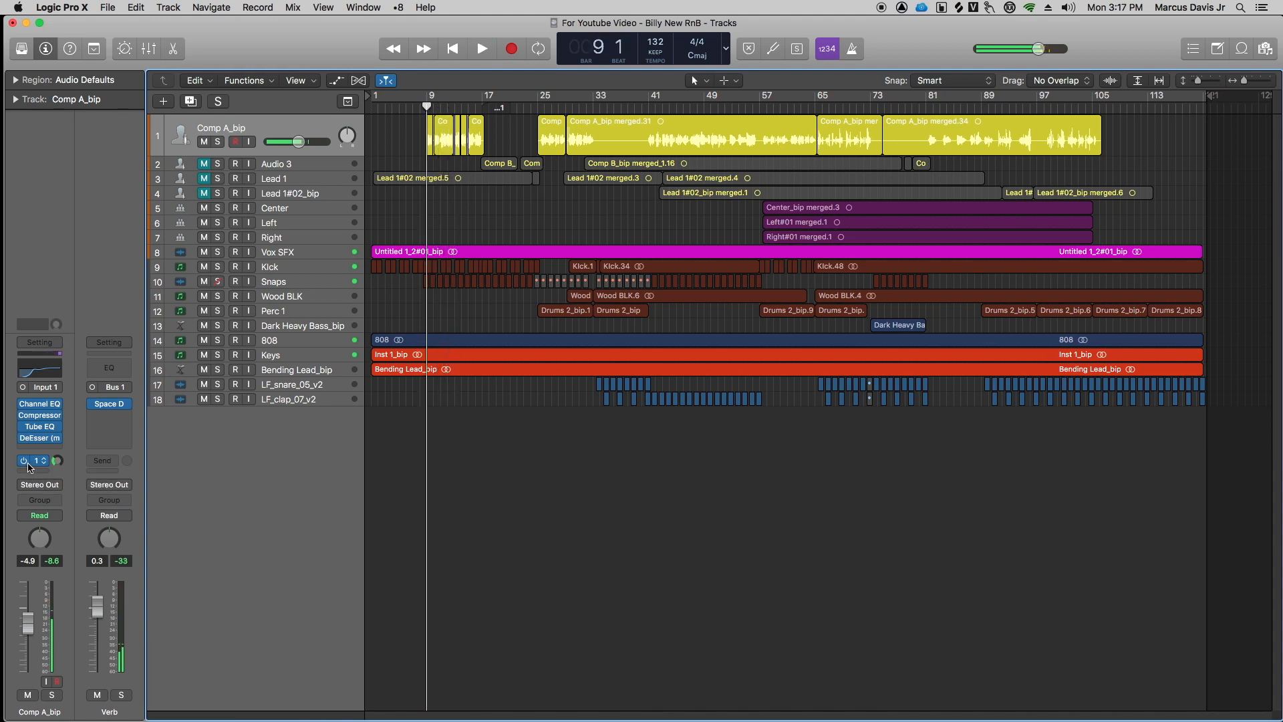
Solo Comp A_bip and play it from bar 9 to check its reverb on its own.
click(218, 142)
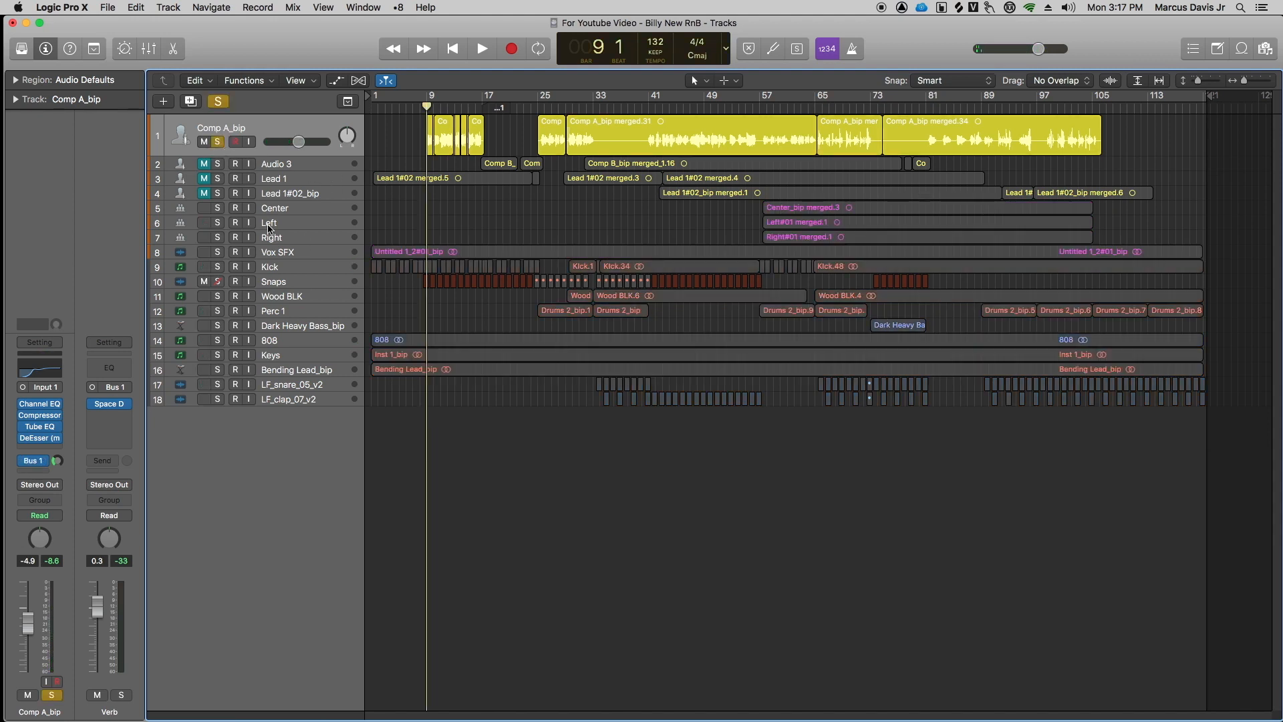
key(space)
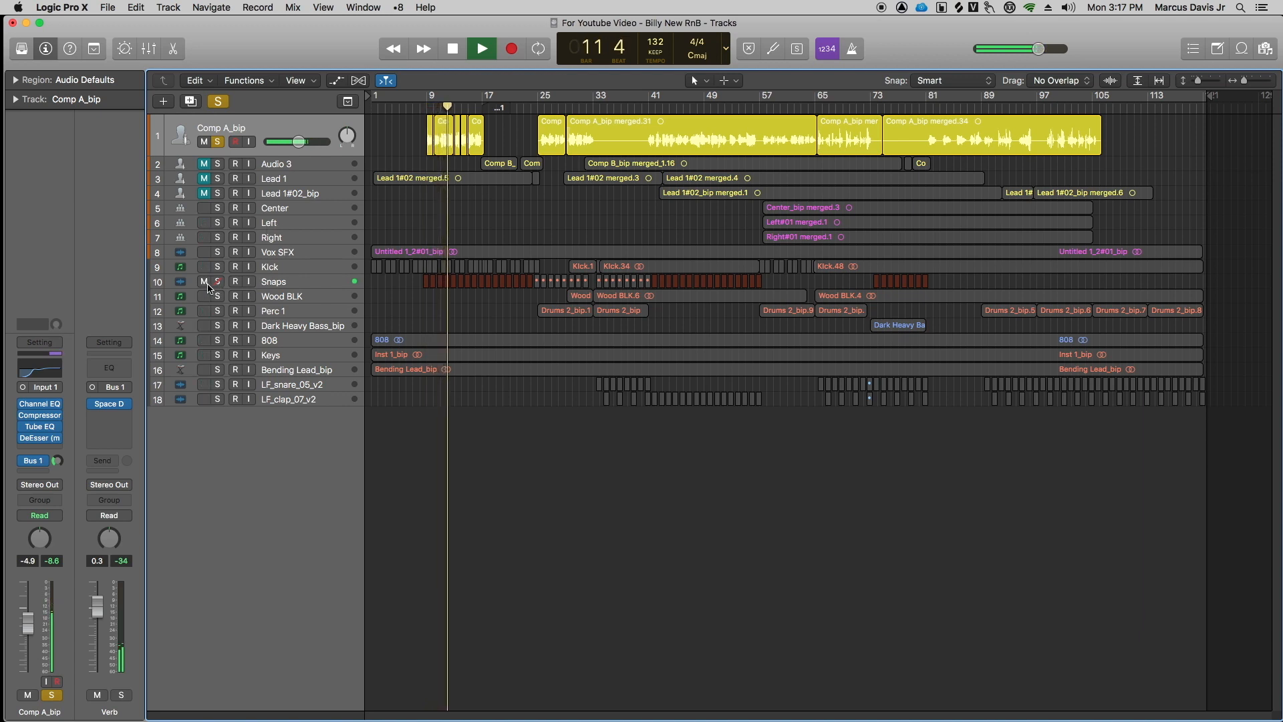
key(space)
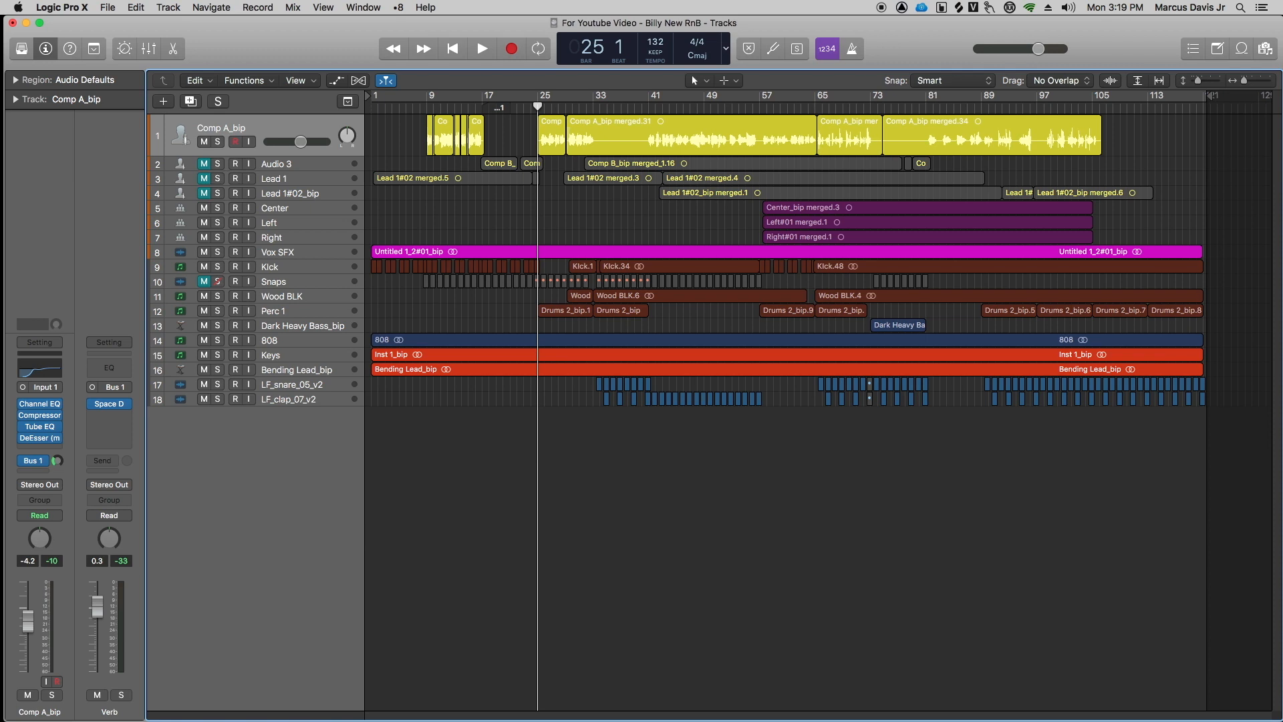
Add a second send on Comp A_bip routed to Bus 2.
click(45, 471)
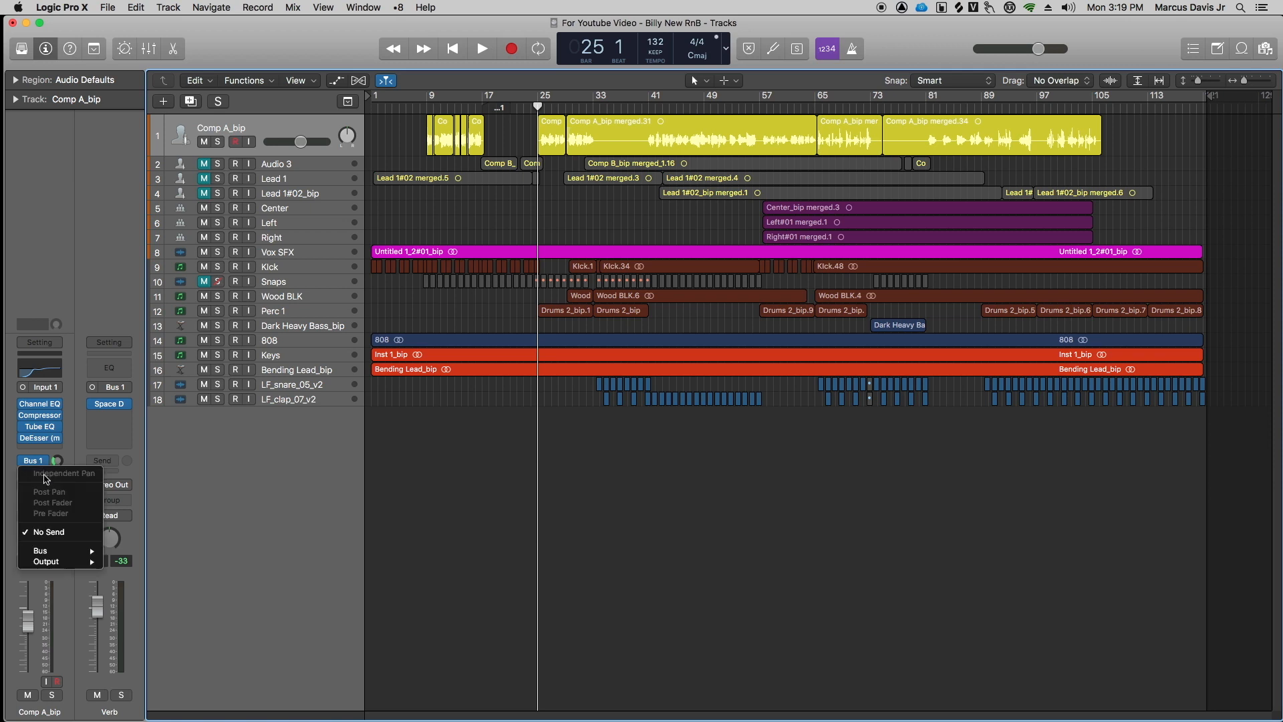
mouse_move(71, 550)
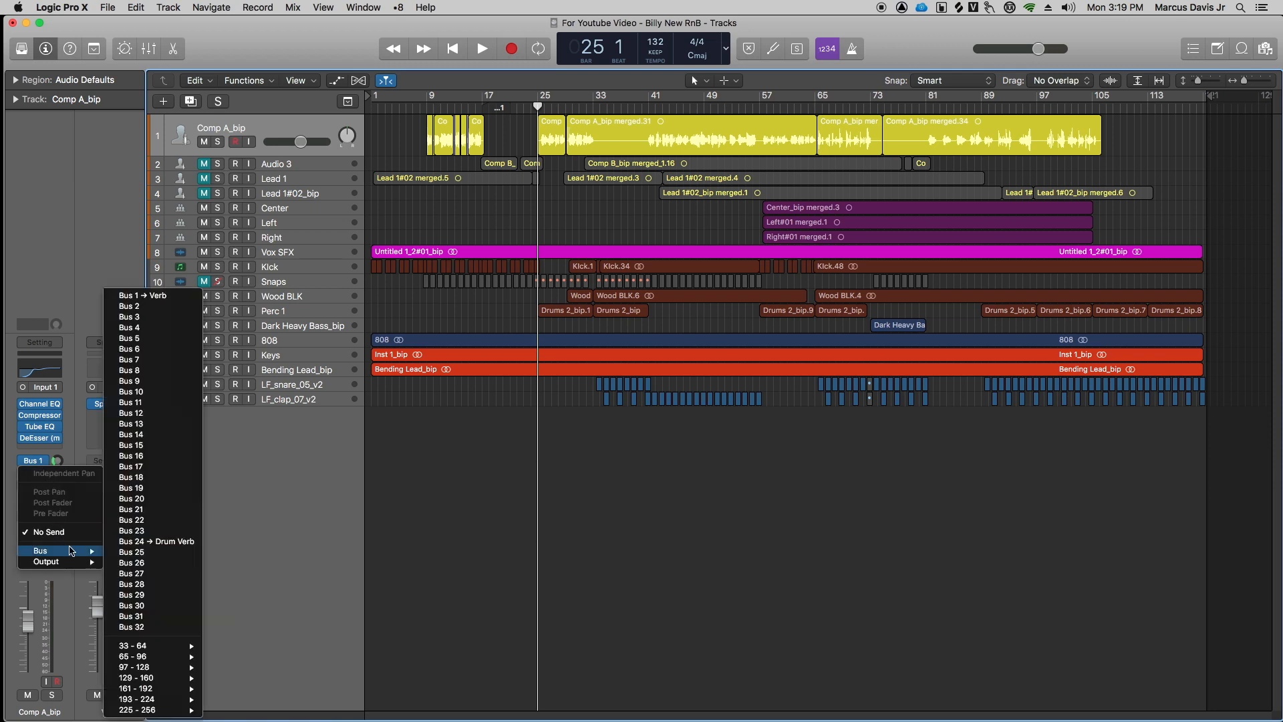
click(130, 306)
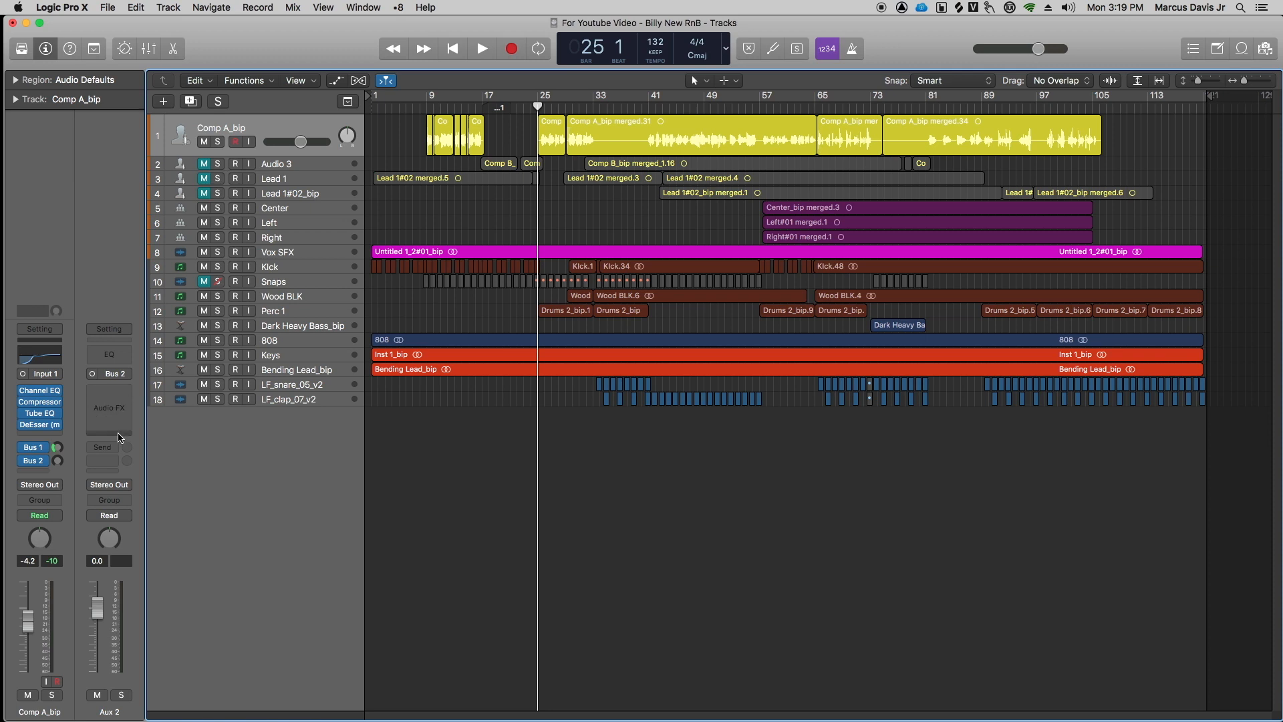
Insert a mono Echo plug-in on the Aux 2 channel and move its window to the empty area below the tracks.
click(127, 393)
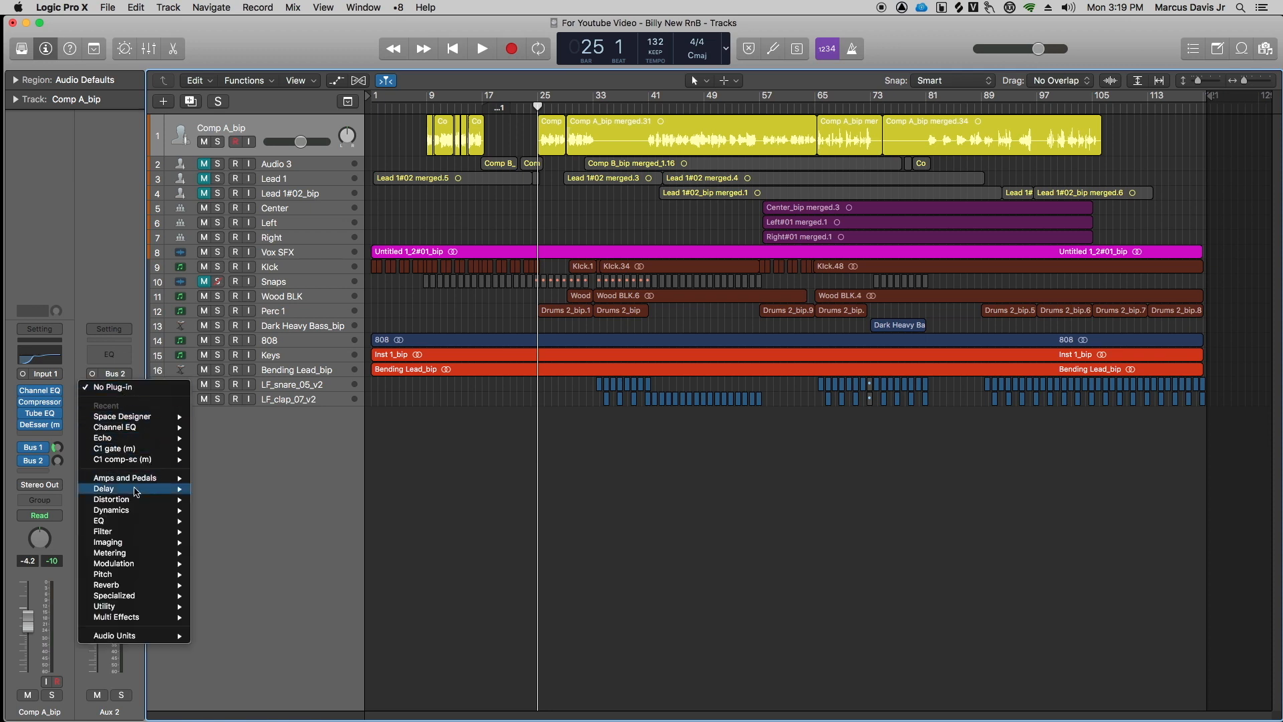
mouse_move(135, 489)
mouse_move(224, 500)
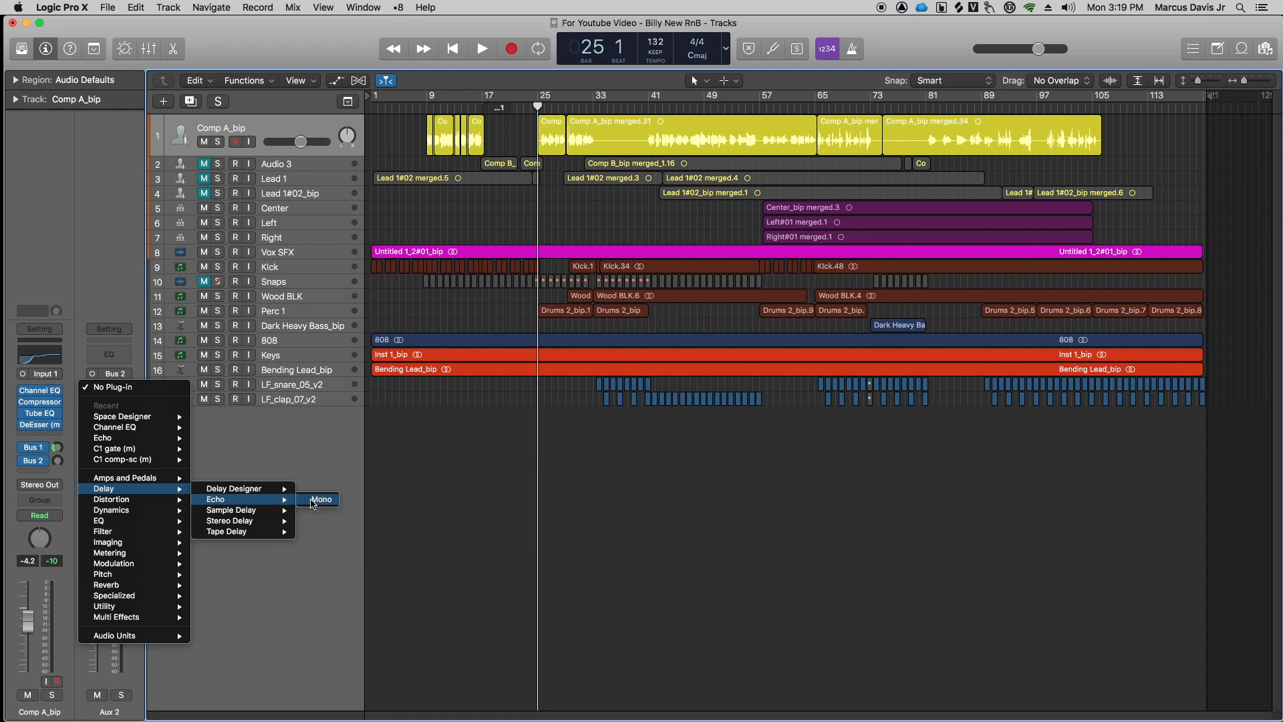
click(313, 502)
drag(232, 49, 549, 443)
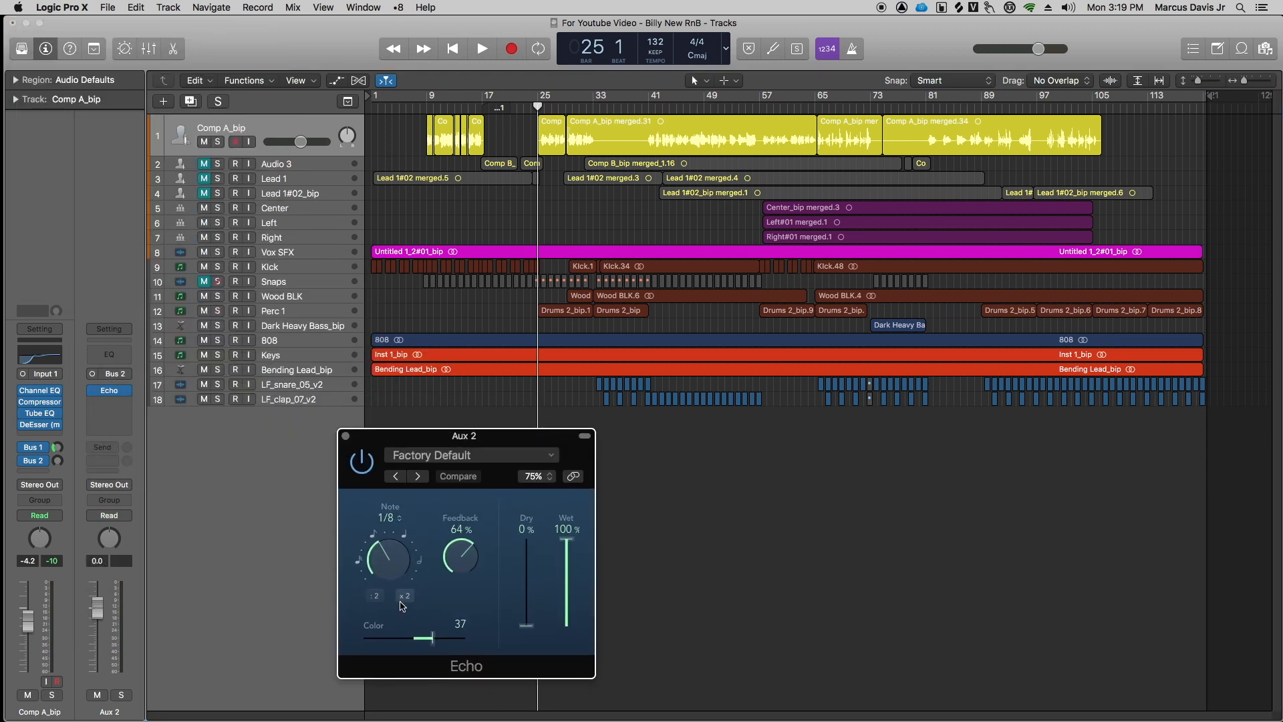
Set the Echo's note value to 1/2, feedback to 0 % and Color to 0.
drag(396, 572, 391, 552)
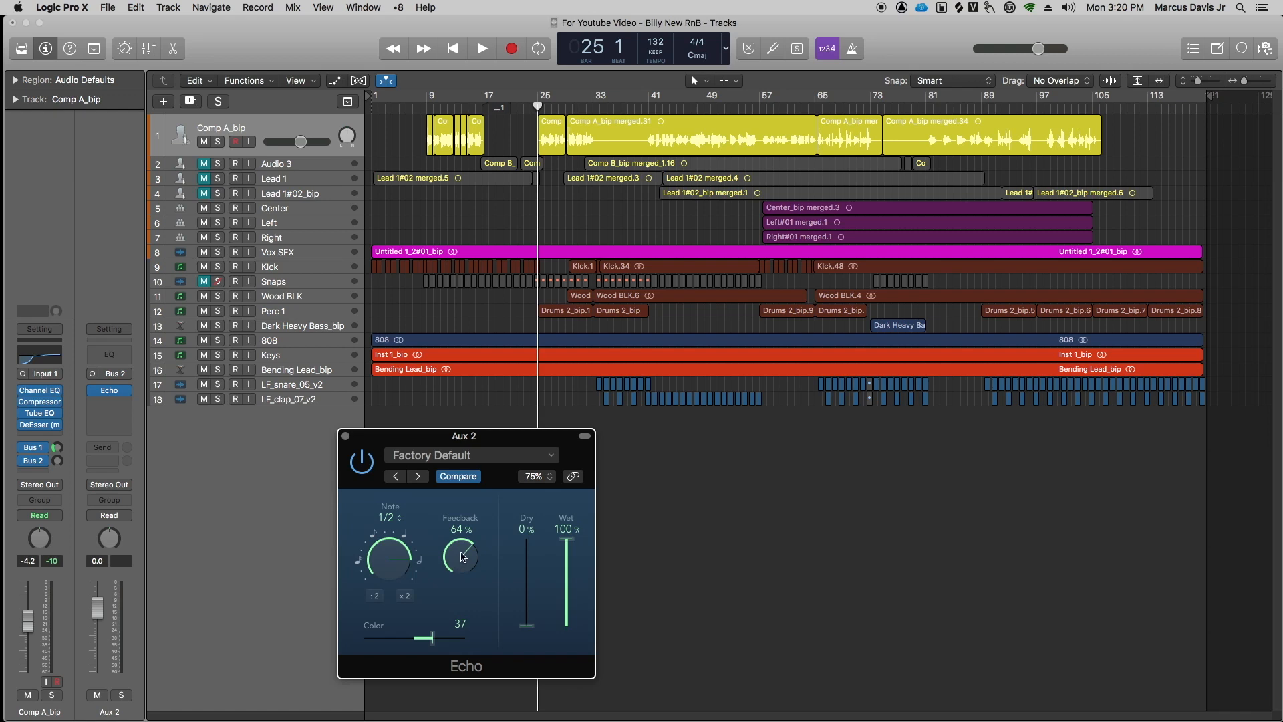
drag(464, 557, 461, 694)
drag(433, 639, 388, 640)
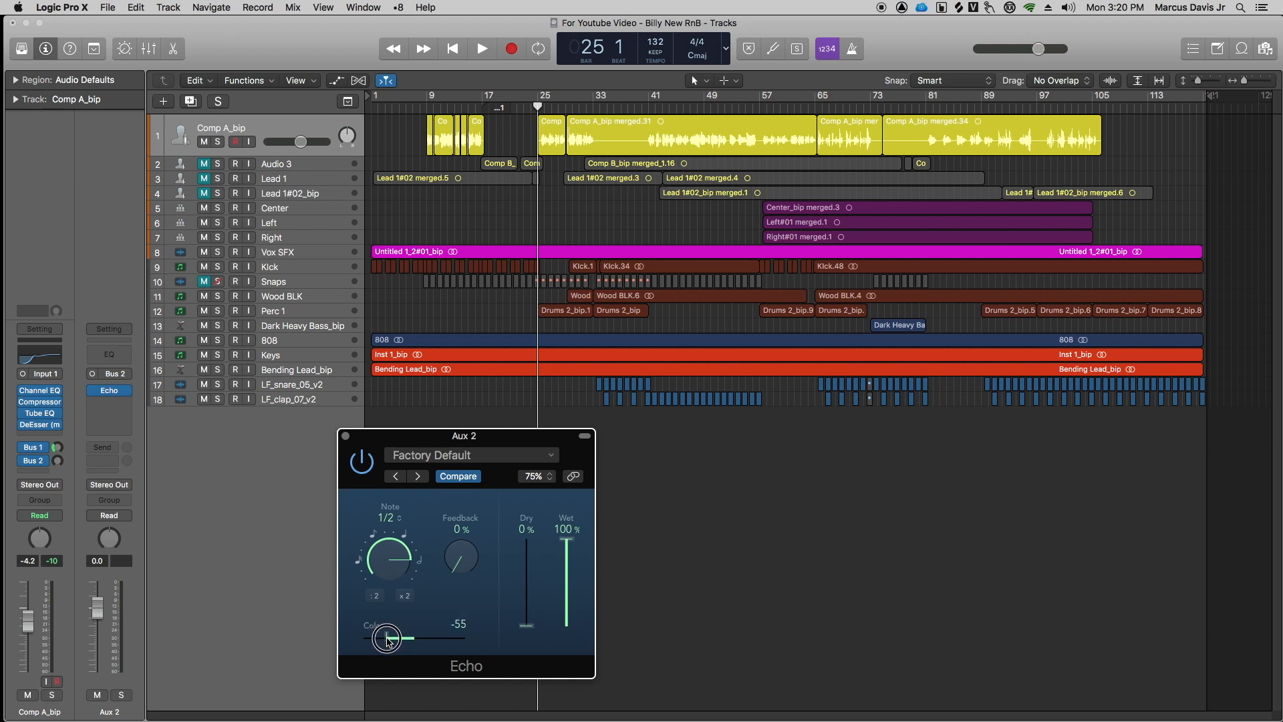
drag(387, 640, 443, 643)
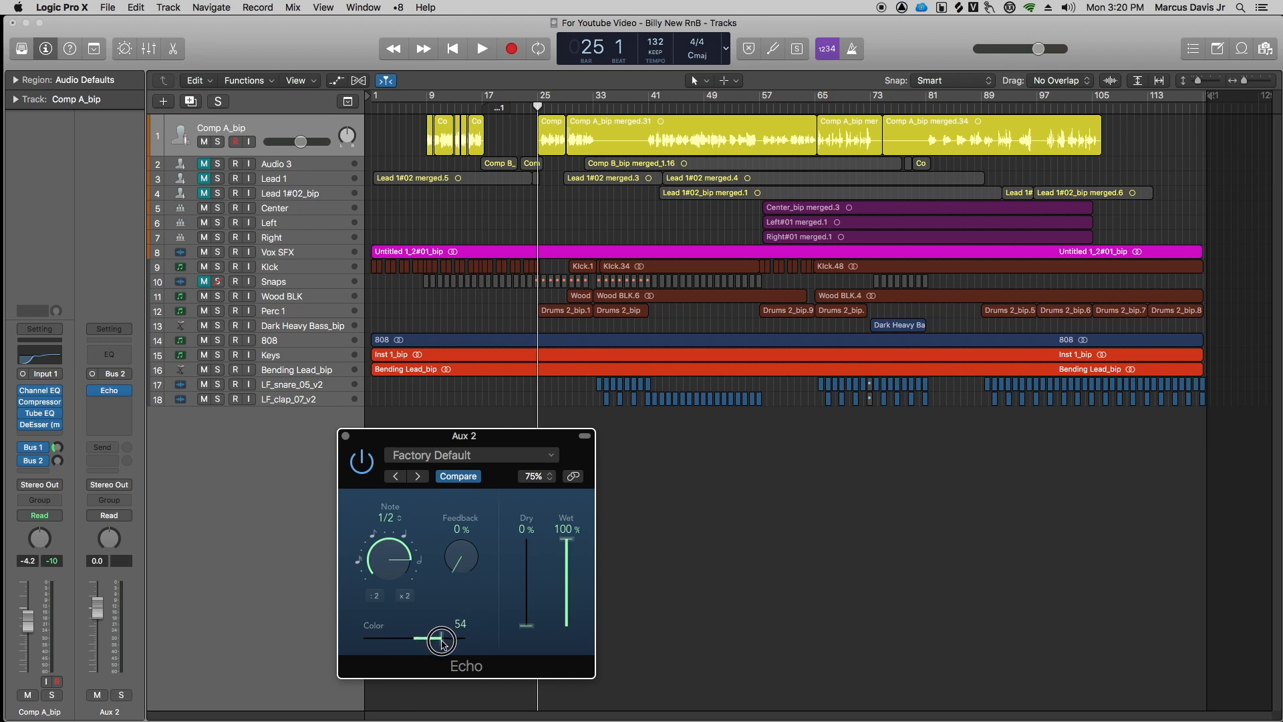
drag(443, 643, 414, 643)
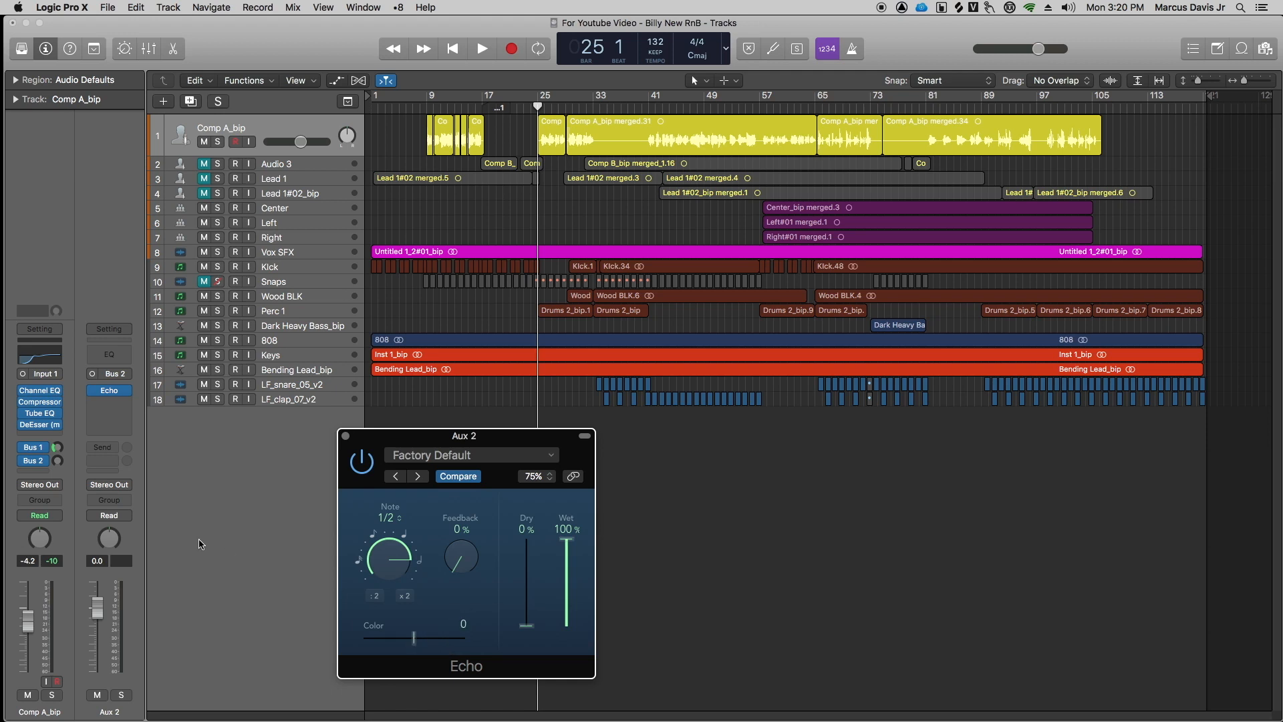
Set the Bus 2 send level of Comp A_bip to about -1.7 dB and play the track soloed from bar 25.
click(58, 462)
key(space)
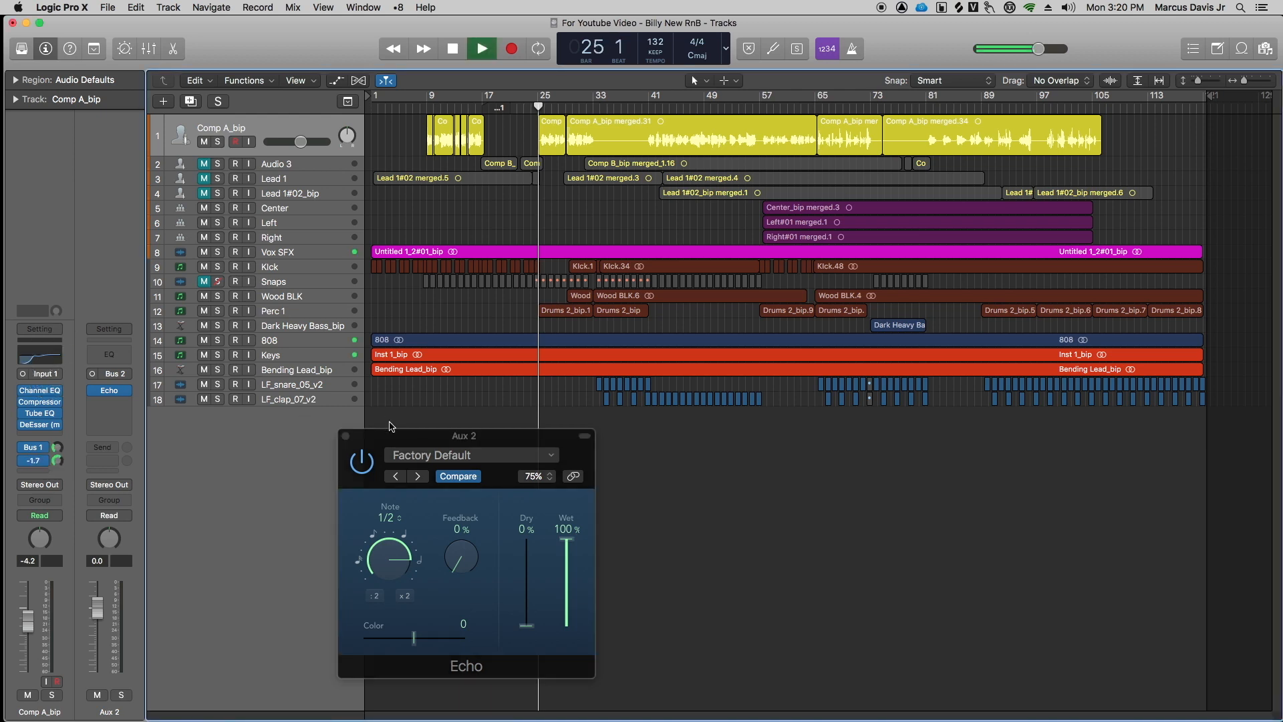
key(s)
Try an Echo Color of -75 during playback, stop the track and return Color to 0.
drag(416, 640, 379, 644)
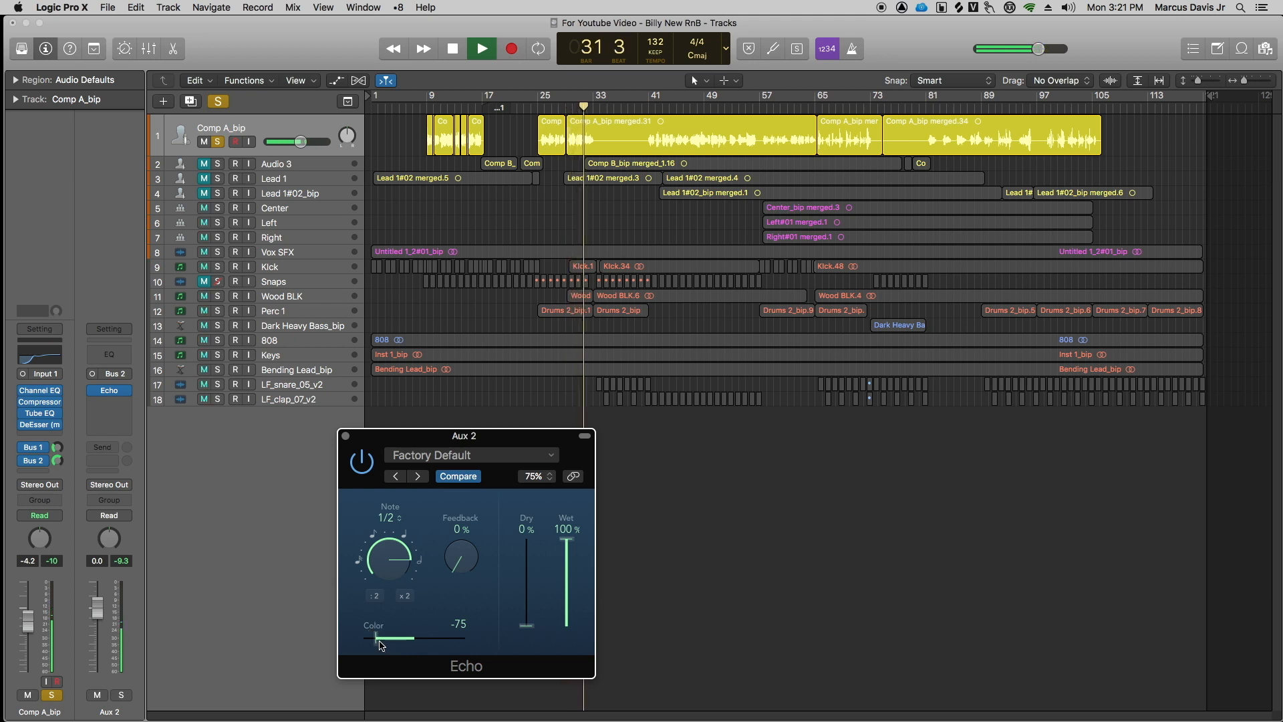
key(space)
drag(383, 645, 416, 643)
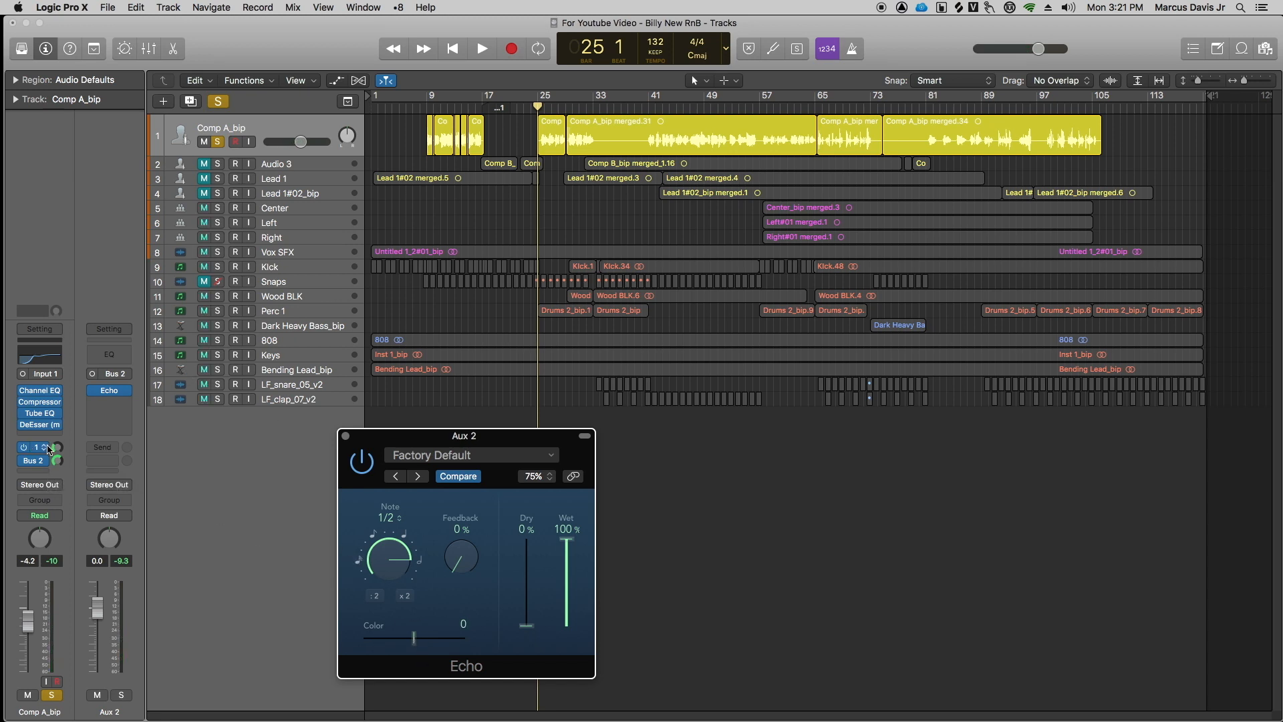
Listen to the soloed vocal with the echo from bar 25, stop and move the playhead to bar 31.
key(space)
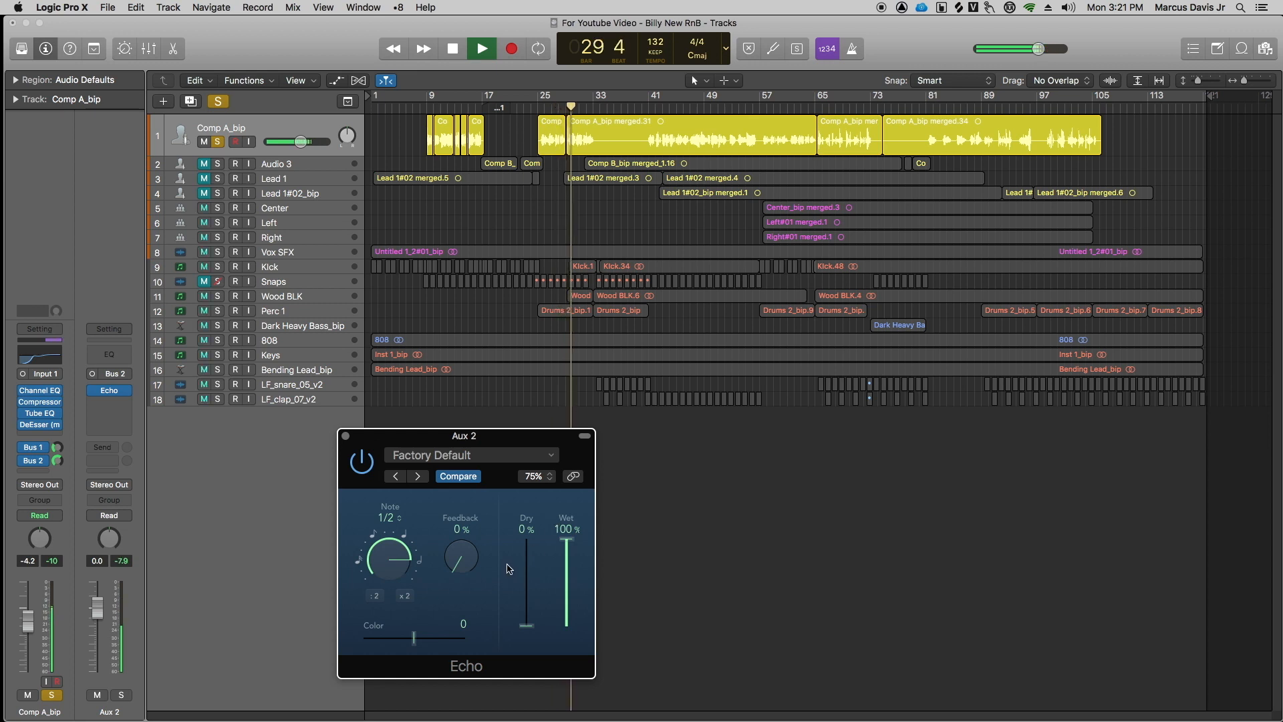
key(space)
click(585, 107)
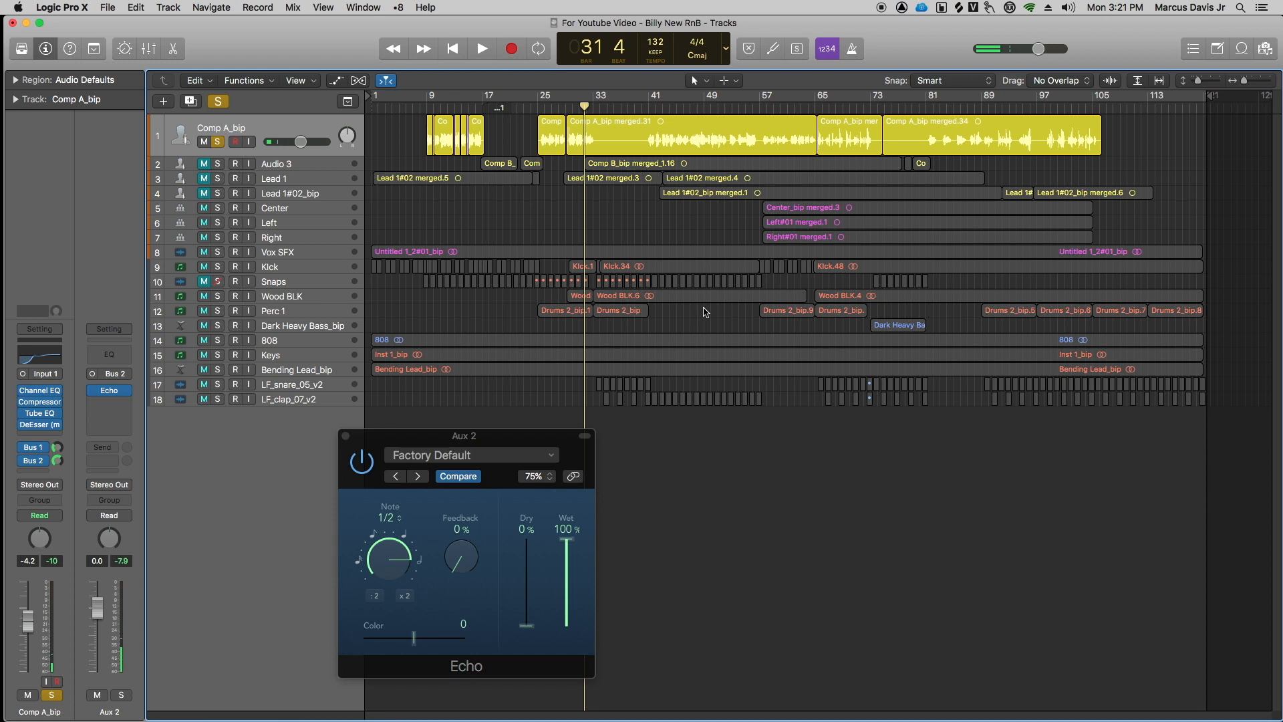
Try an Echo feedback of 70 % while playing the soloed vocal, stop playback and turn the feedback back down.
key(space)
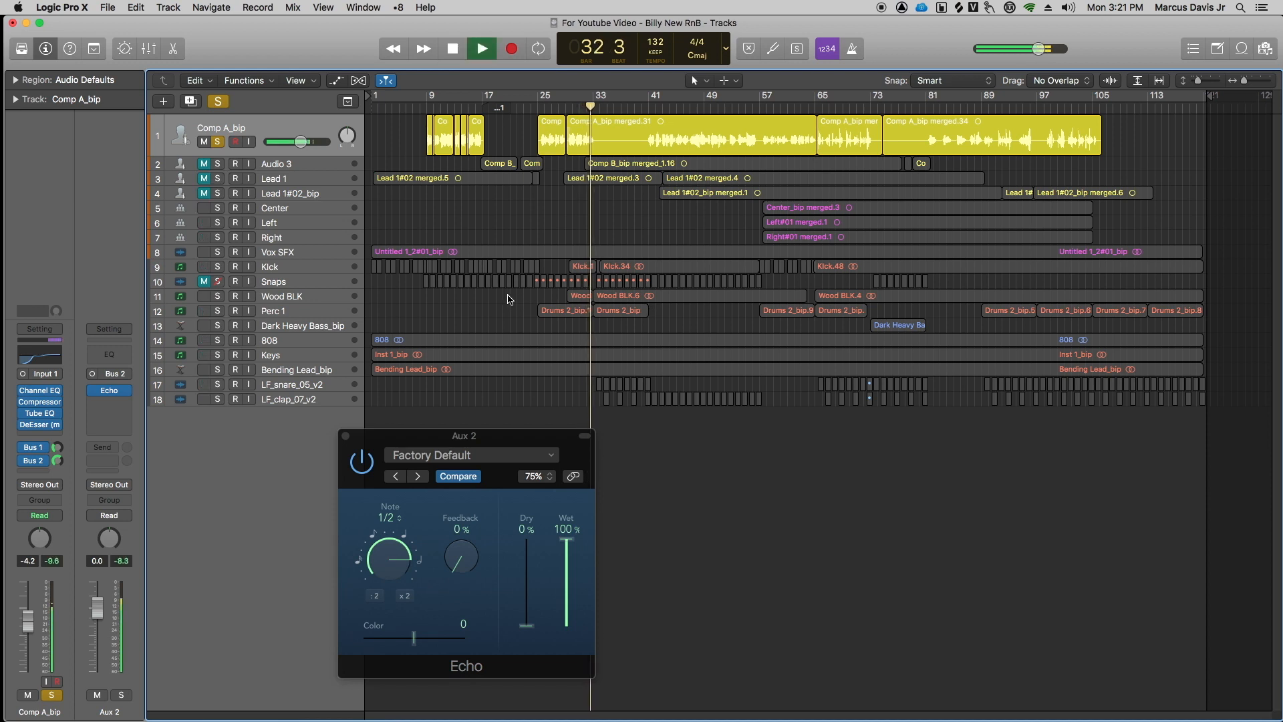
key(space)
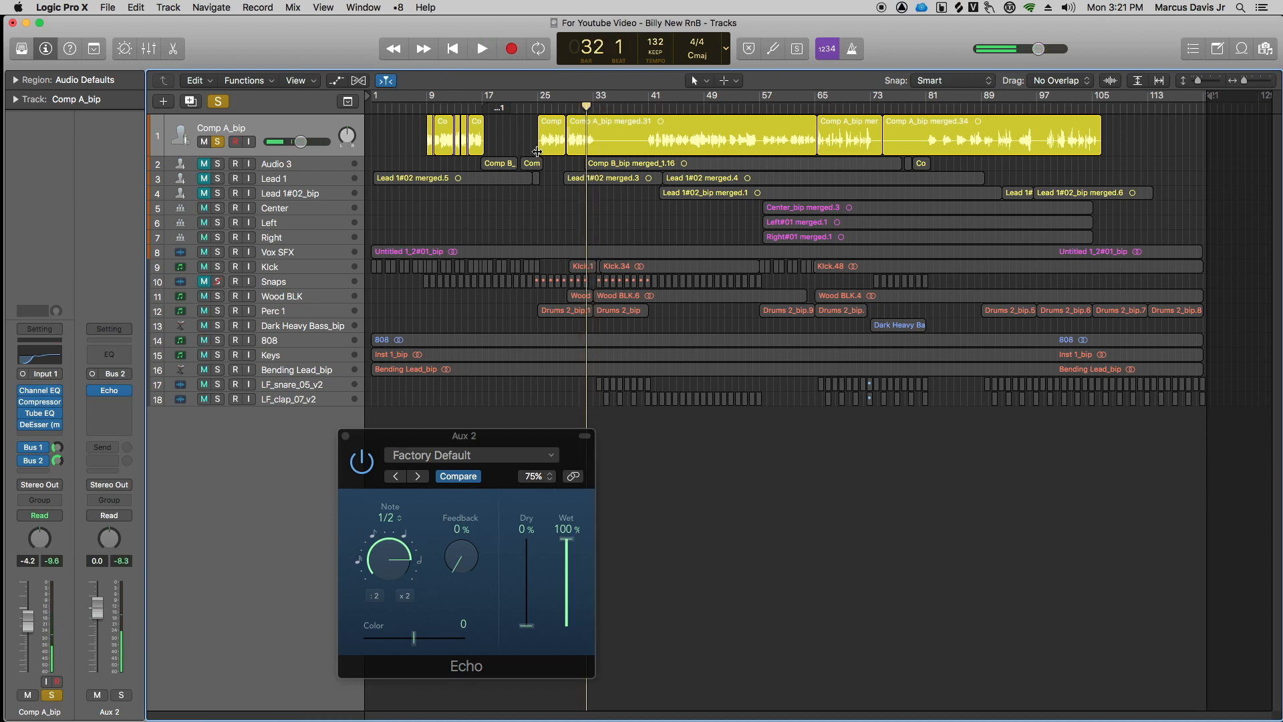
drag(476, 567, 441, 452)
key(space)
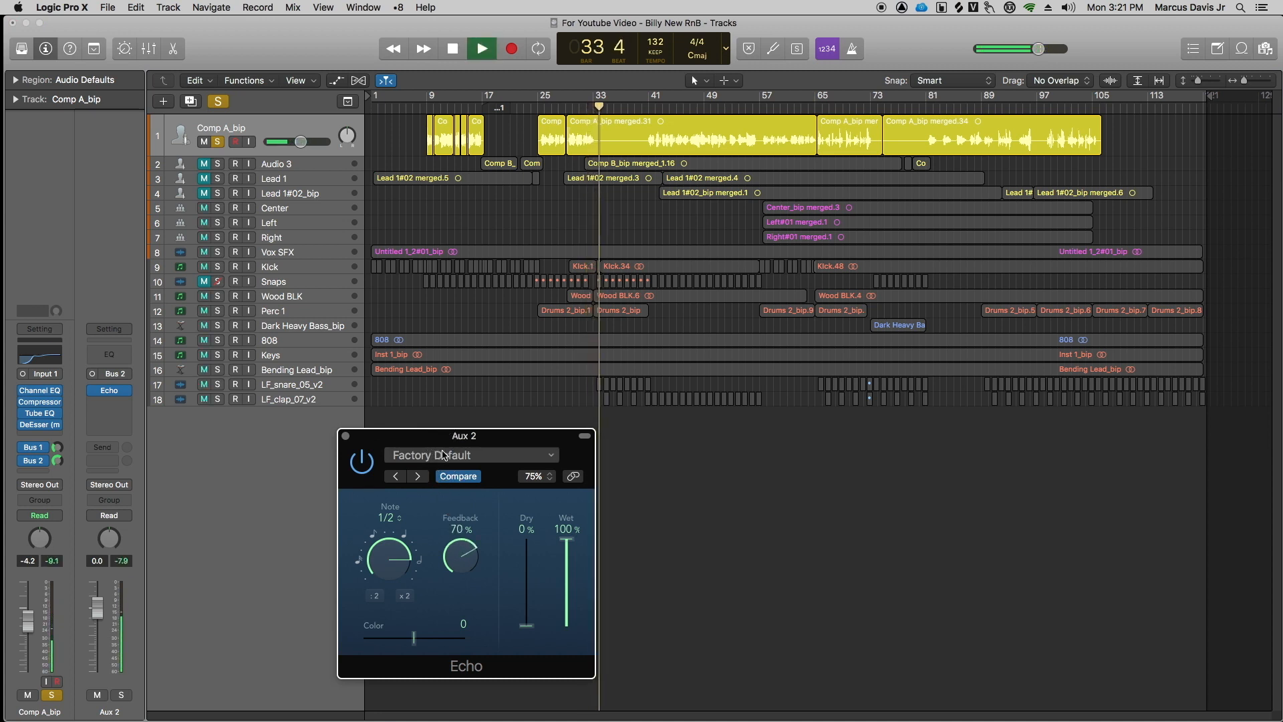
key(space)
drag(461, 556, 488, 679)
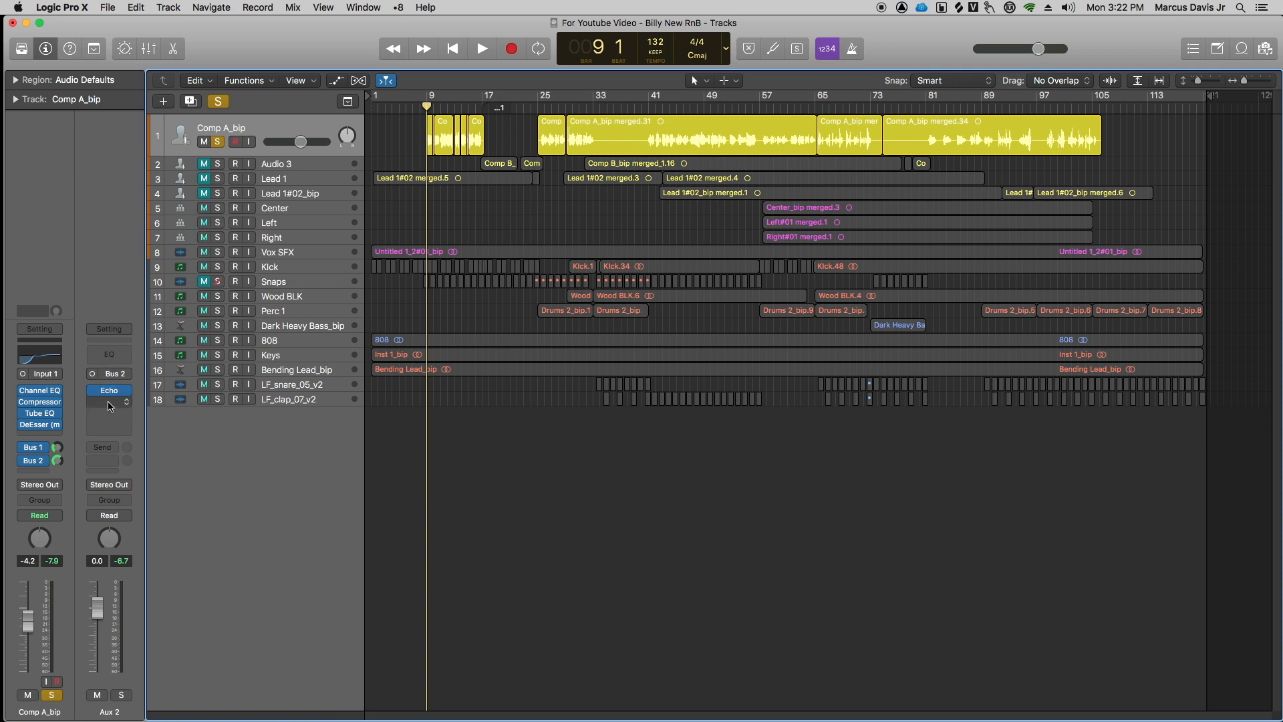
Insert a Channel EQ after the Echo on Aux 2 and enable its low cut at about 360 Hz while the vocal plays.
click(112, 355)
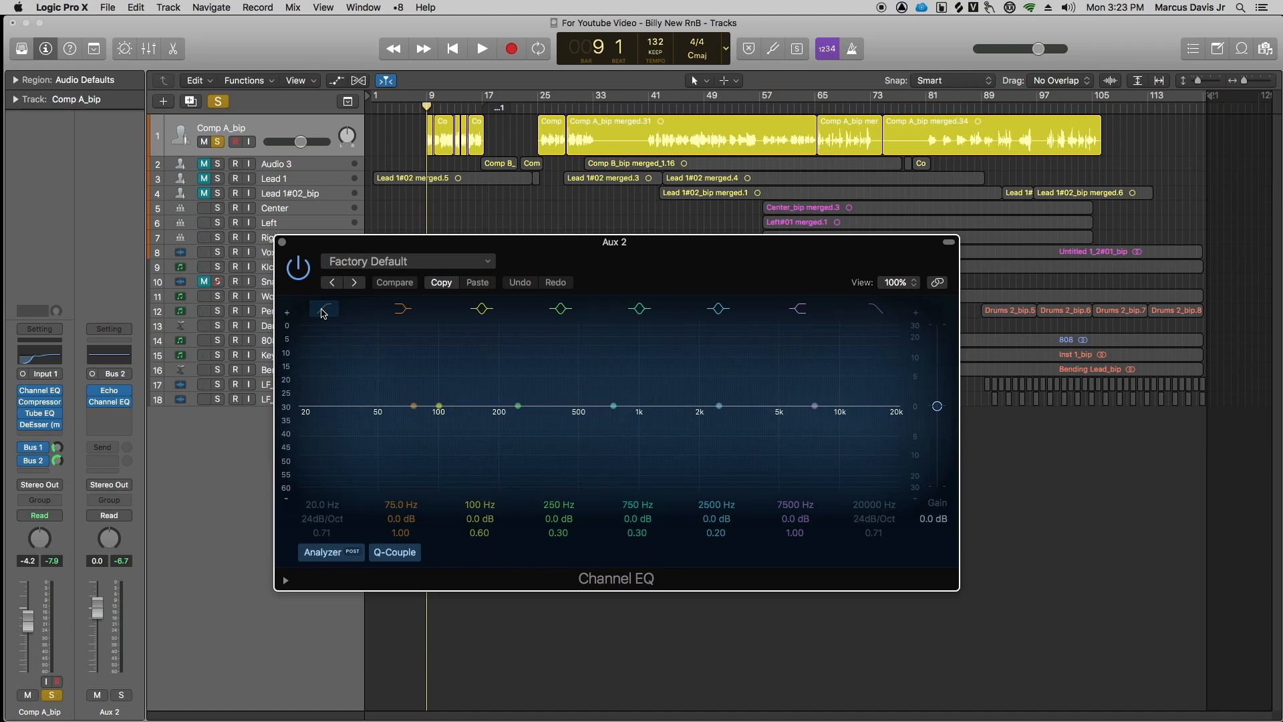
click(324, 313)
key(space)
drag(299, 427, 568, 431)
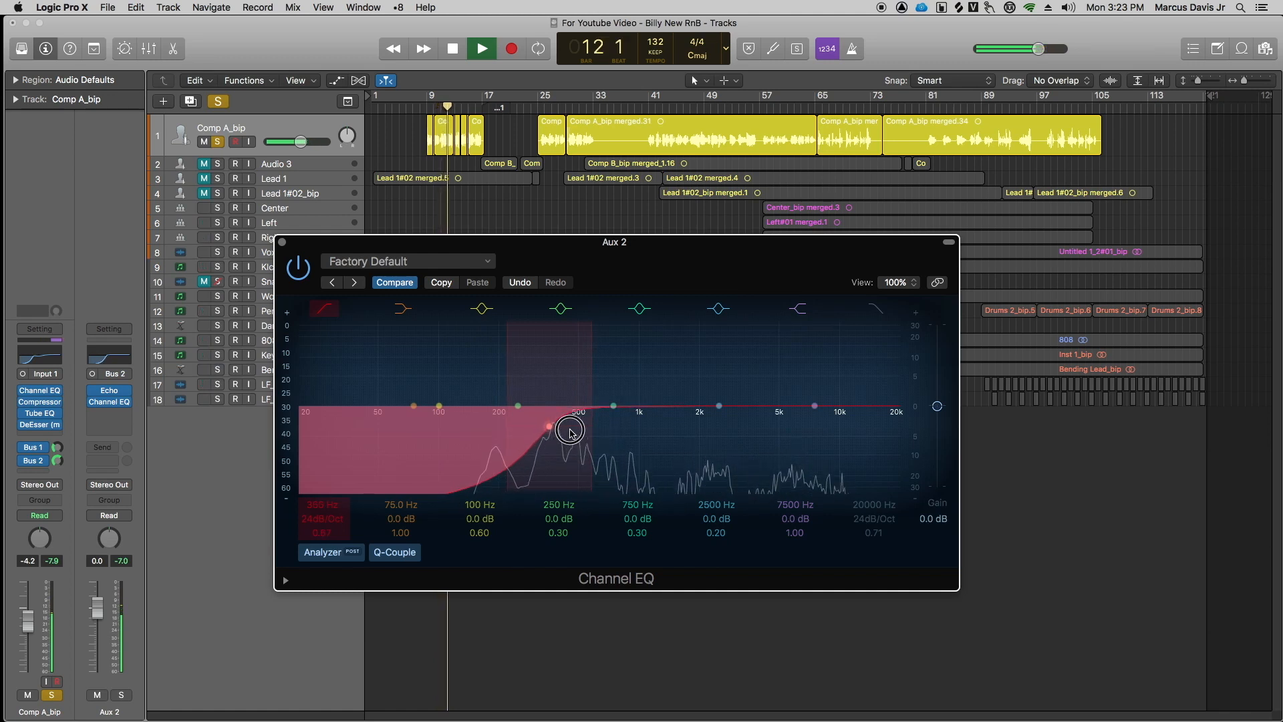
Enable the Aux 2 Channel EQ's high cut, set it to about 2400 Hz with a Q of 0.54, and stop playback.
click(876, 309)
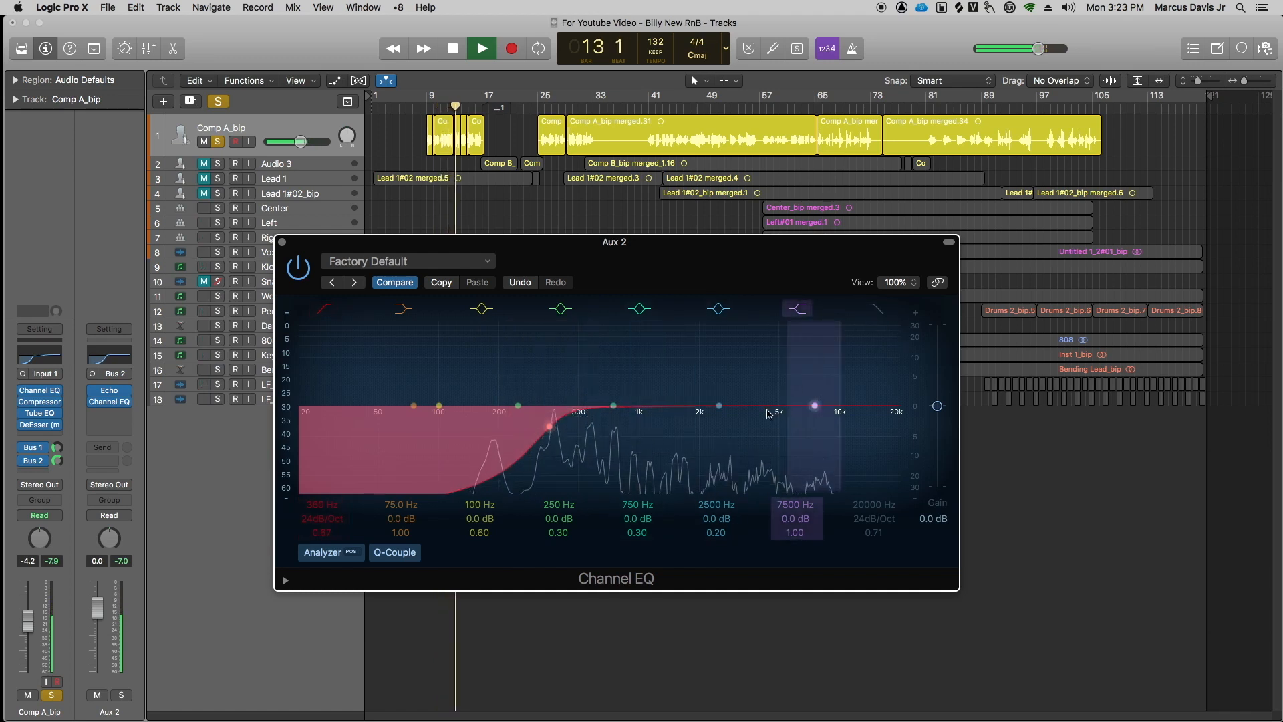
drag(894, 418, 693, 451)
key(space)
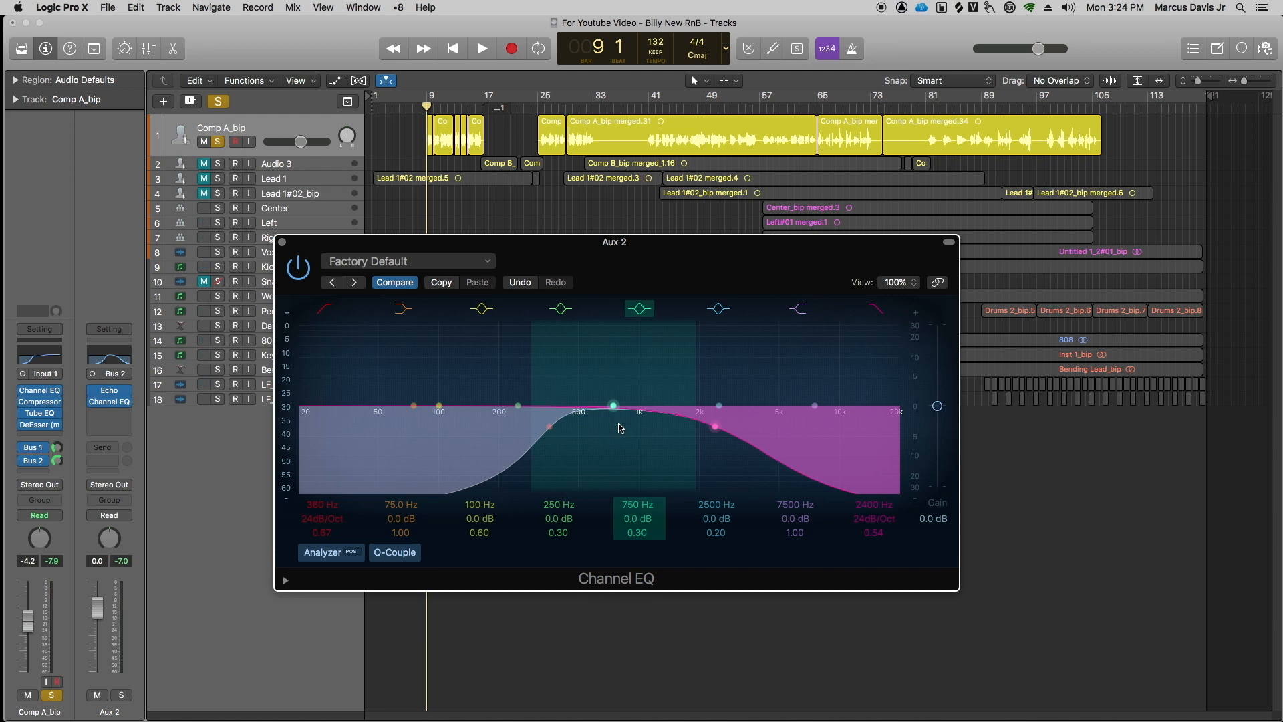
Close the Channel EQ and lower the Aux 2 fader to -9.2 dB while playing the soloed vocal.
click(284, 243)
key(space)
mouse_move(101, 627)
mouse_down()
mouse_move(92, 663)
mouse_move(98, 642)
mouse_up()
key(space)
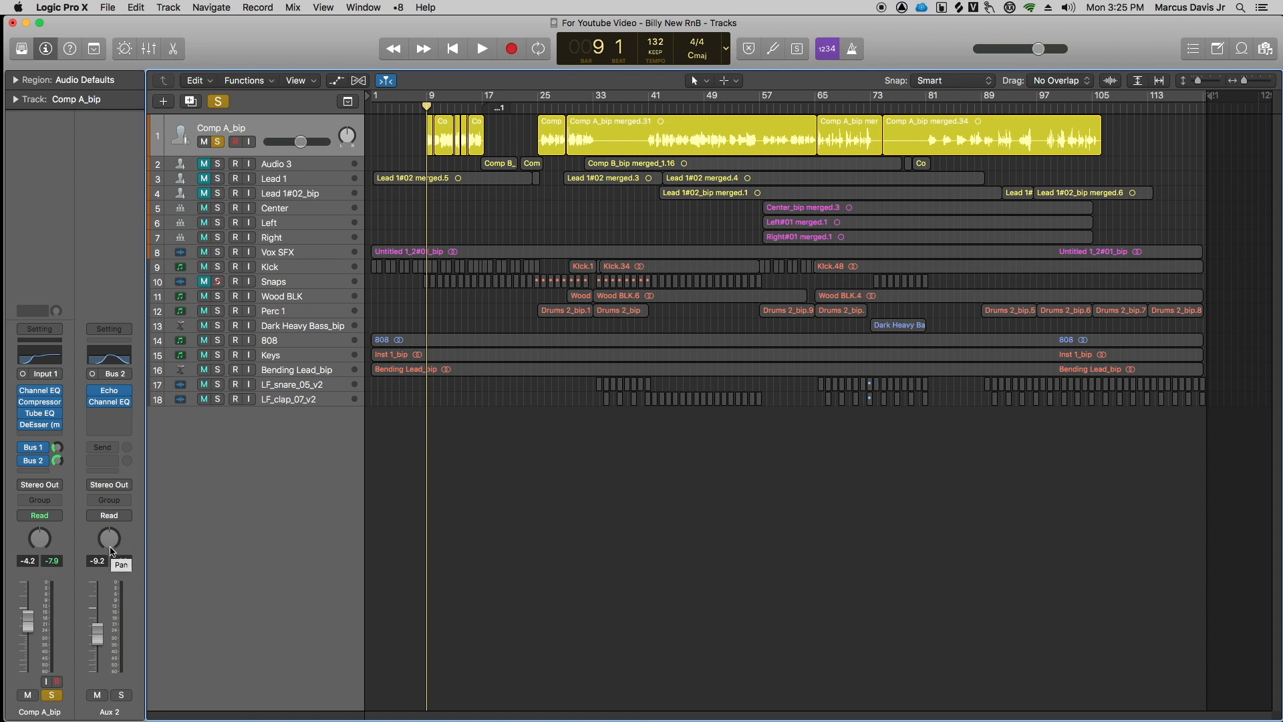
Try panning Aux 2 to +40 while playing the soloed vocal and compare it with the pan centred.
drag(110, 552, 103, 503)
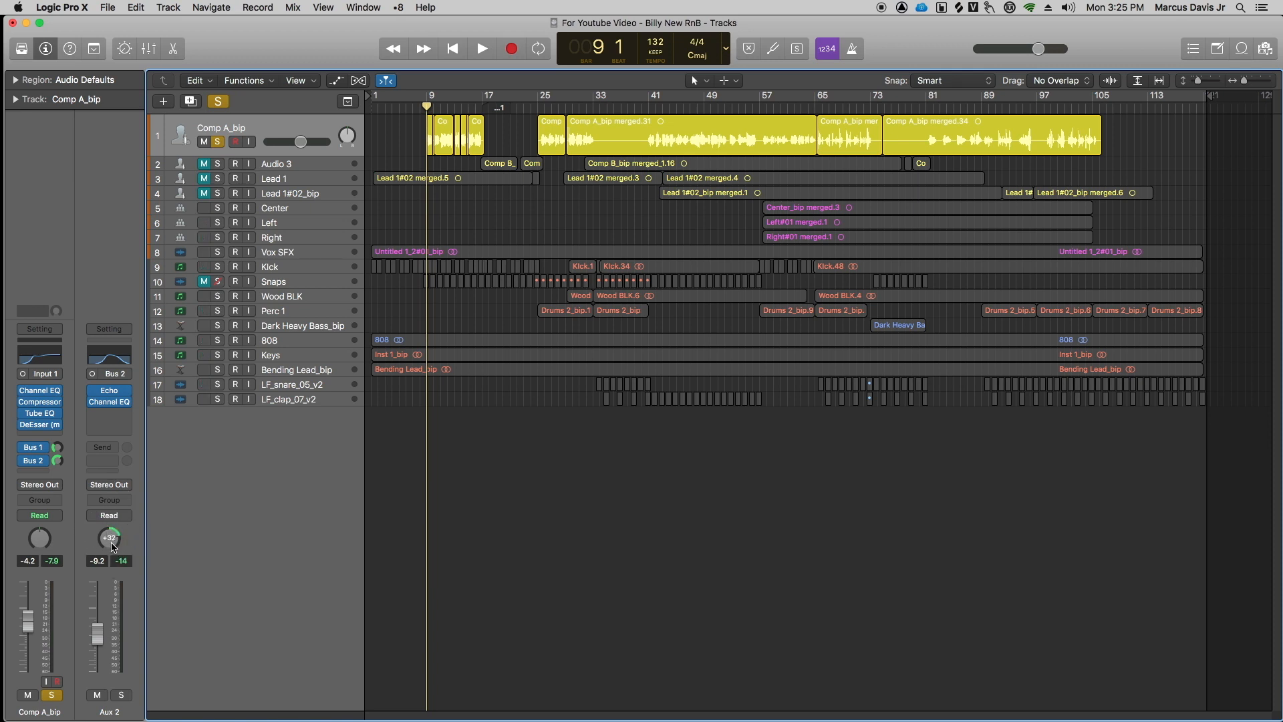
drag(108, 538, 109, 537)
key(space)
drag(107, 543, 108, 530)
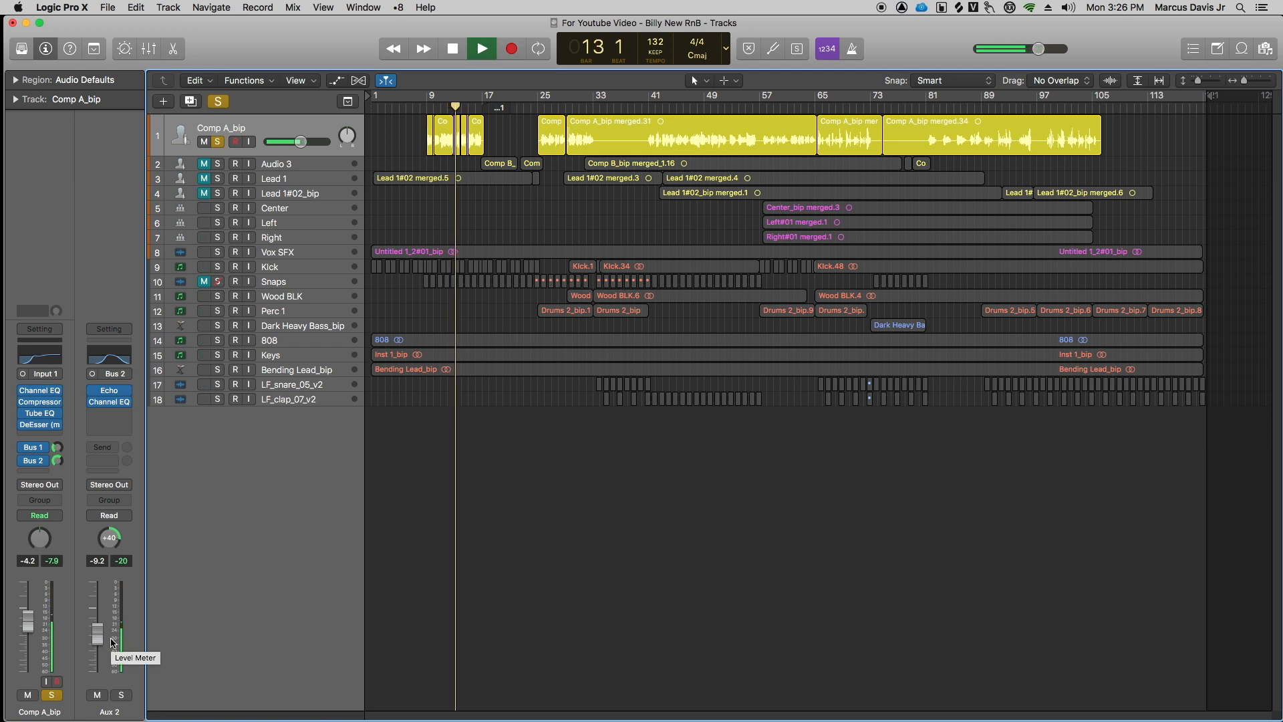
key(space)
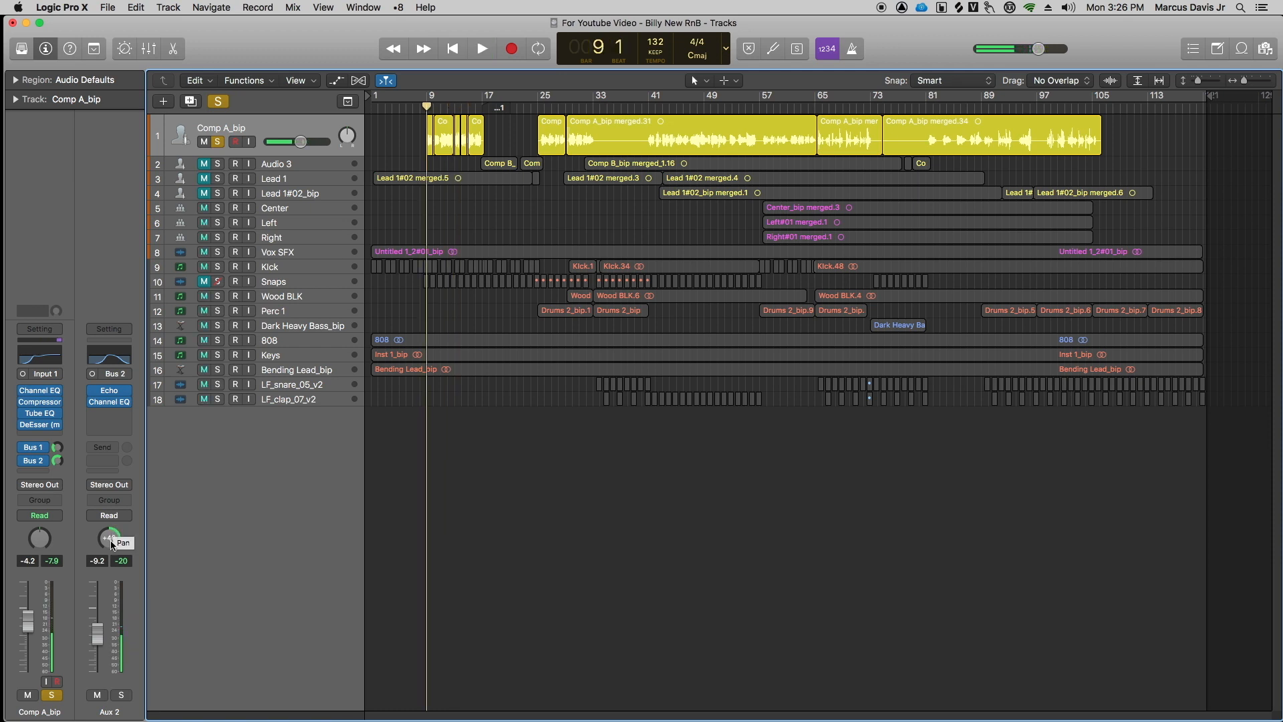
key(space)
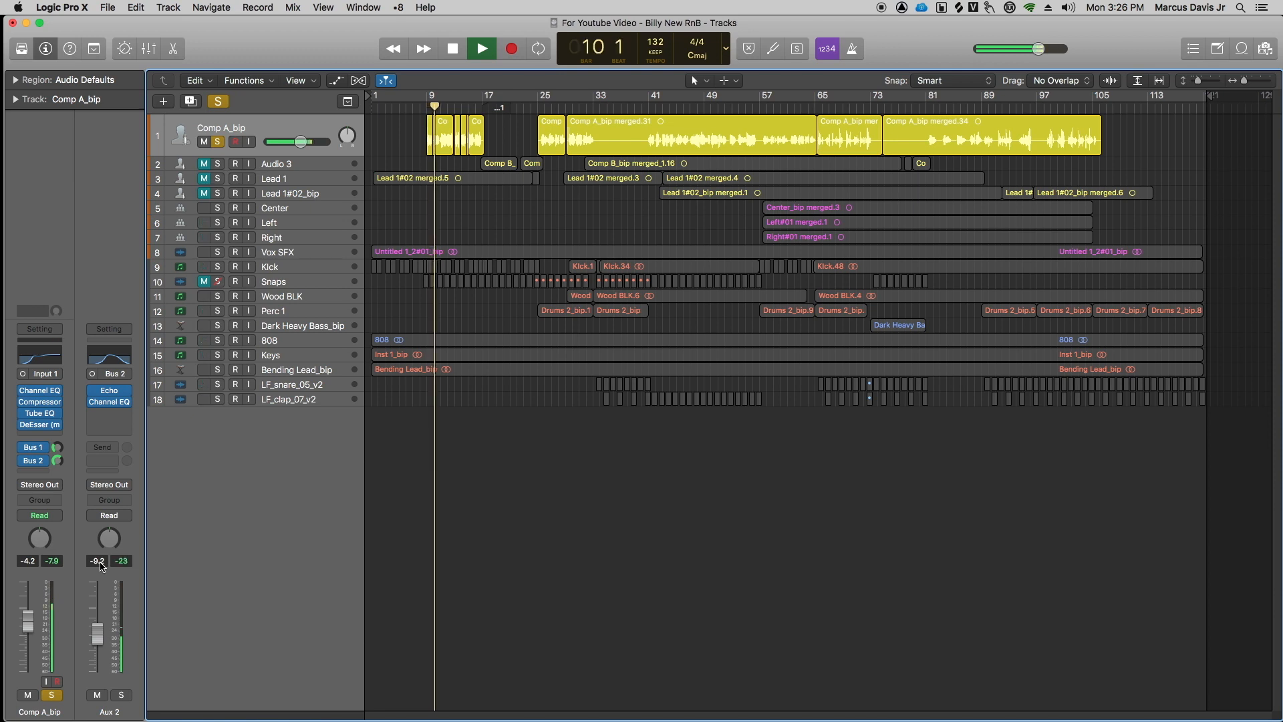
key(space)
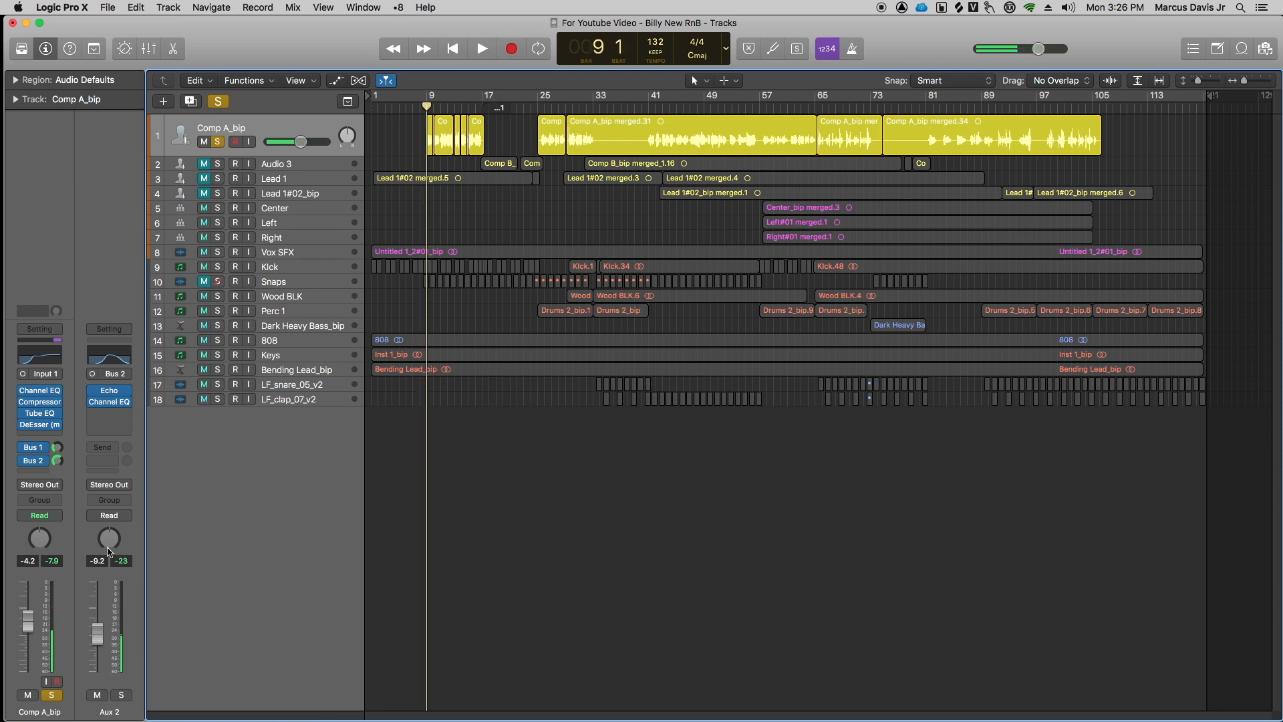
Pan Aux 2 to +44 while playing the soloed vocal from bar 9, and stop playback.
drag(109, 552, 96, 476)
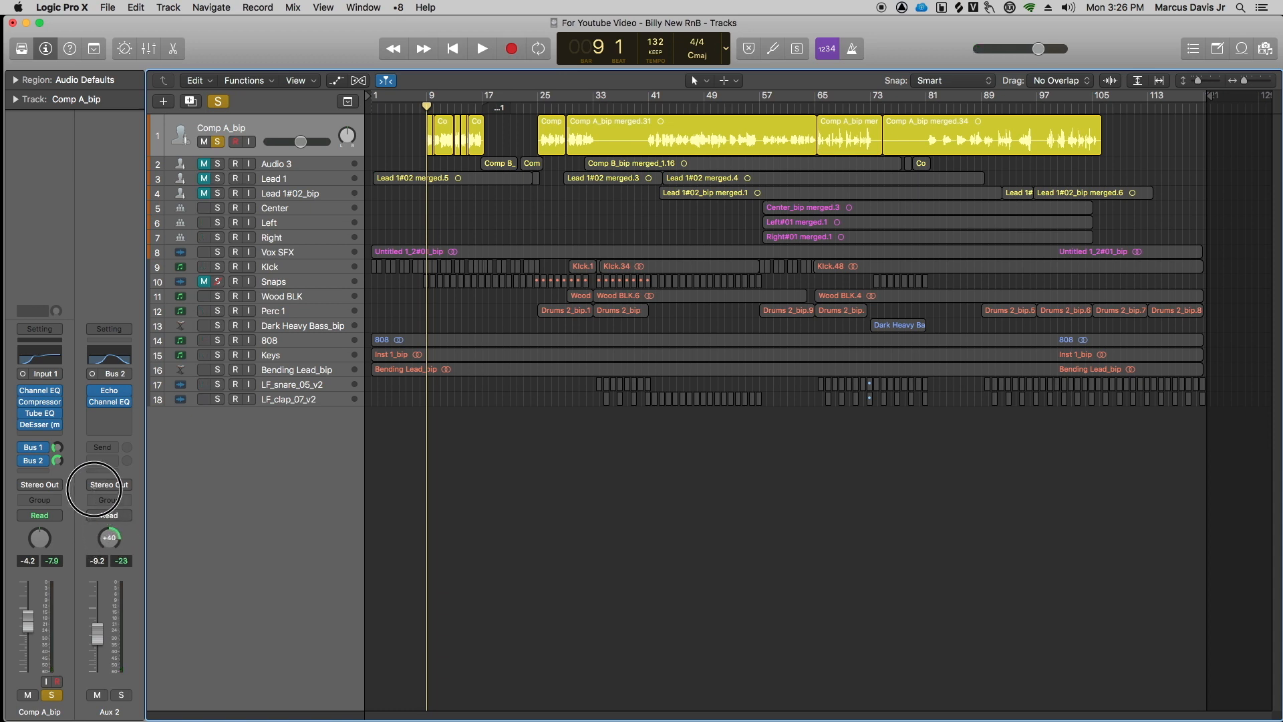
key(space)
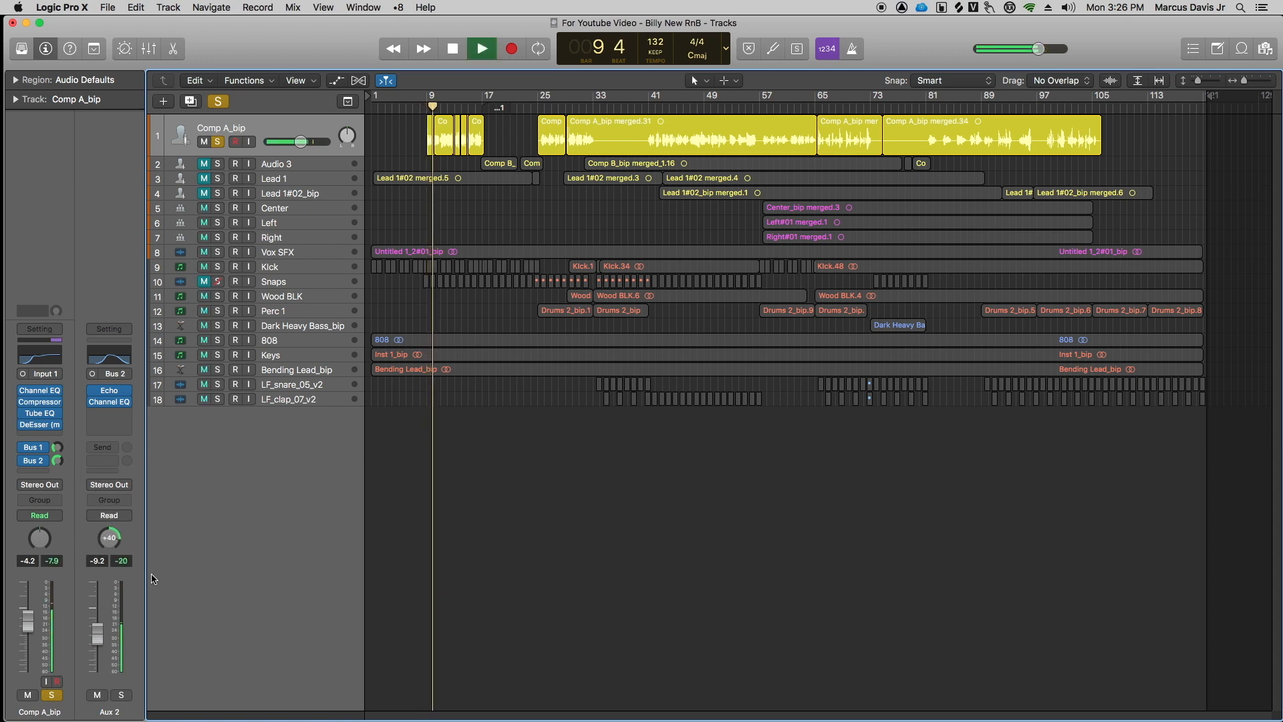
drag(110, 539, 110, 539)
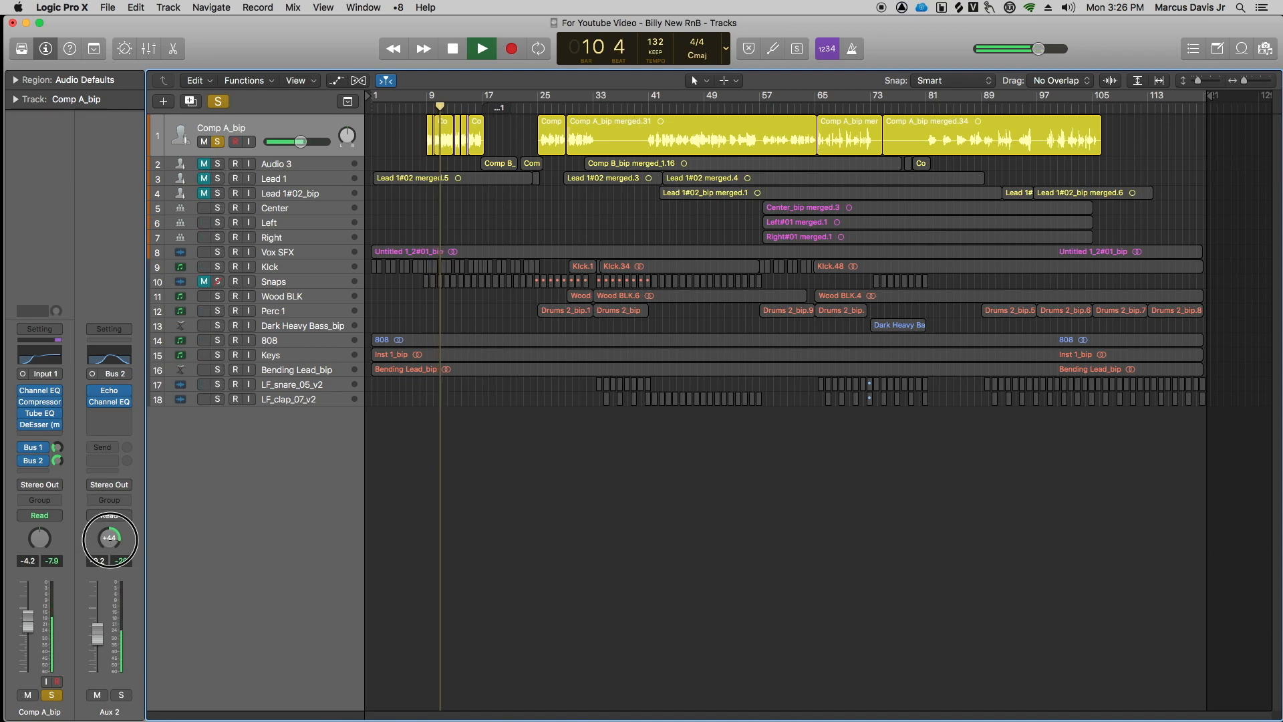
key(space)
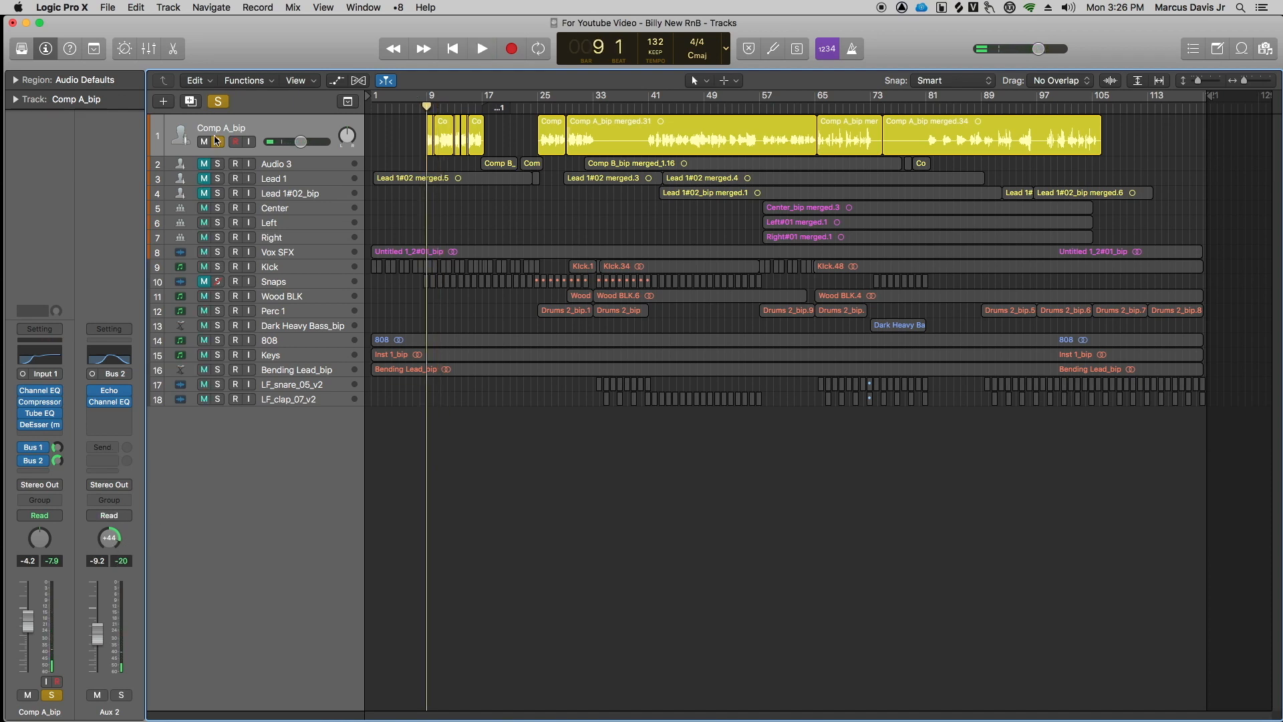
Turn off solo on Comp A_bip and set the Aux 2 fader to -9.6 dB while playing the full mix from bar 9.
key(s)
key(space)
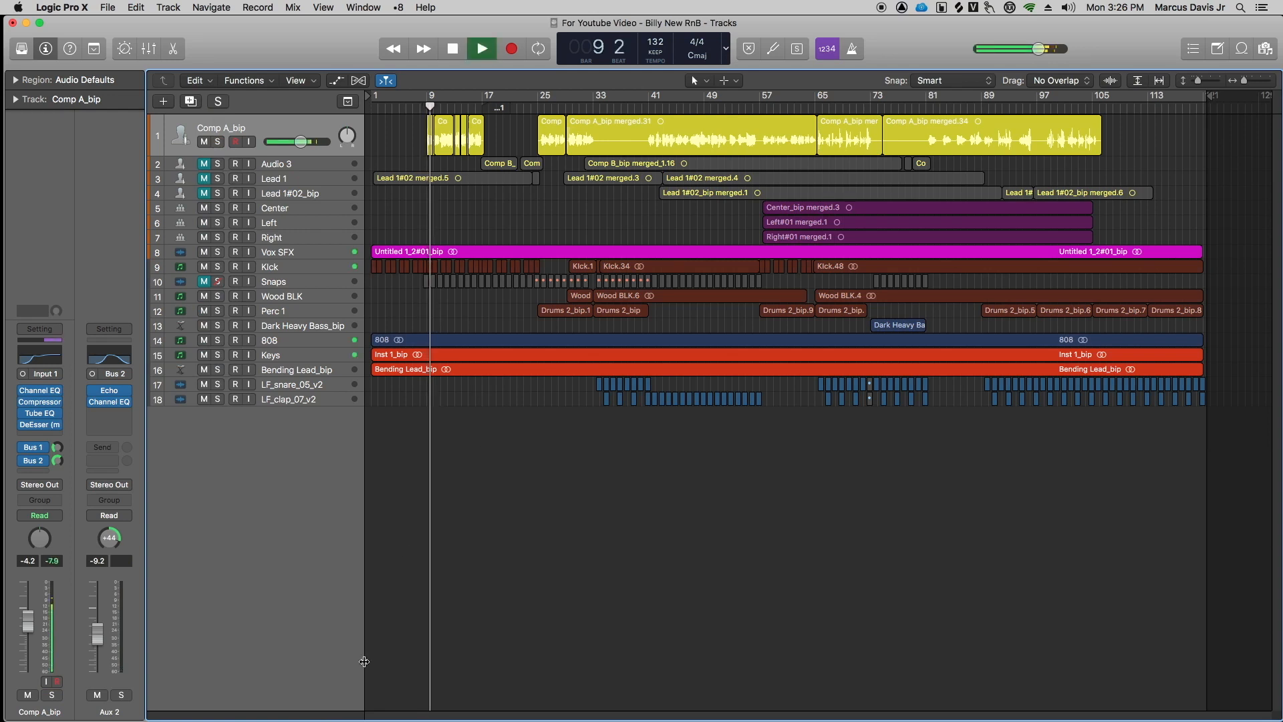
click(97, 640)
drag(97, 640, 96, 641)
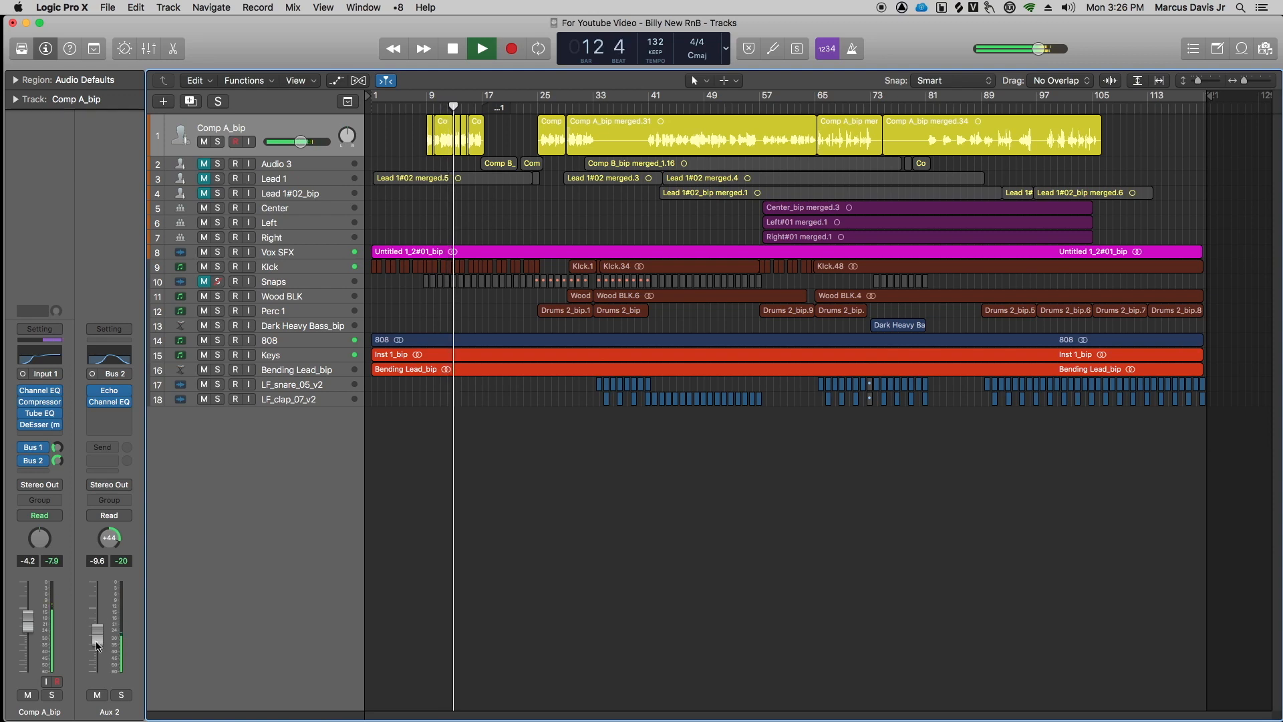
key(space)
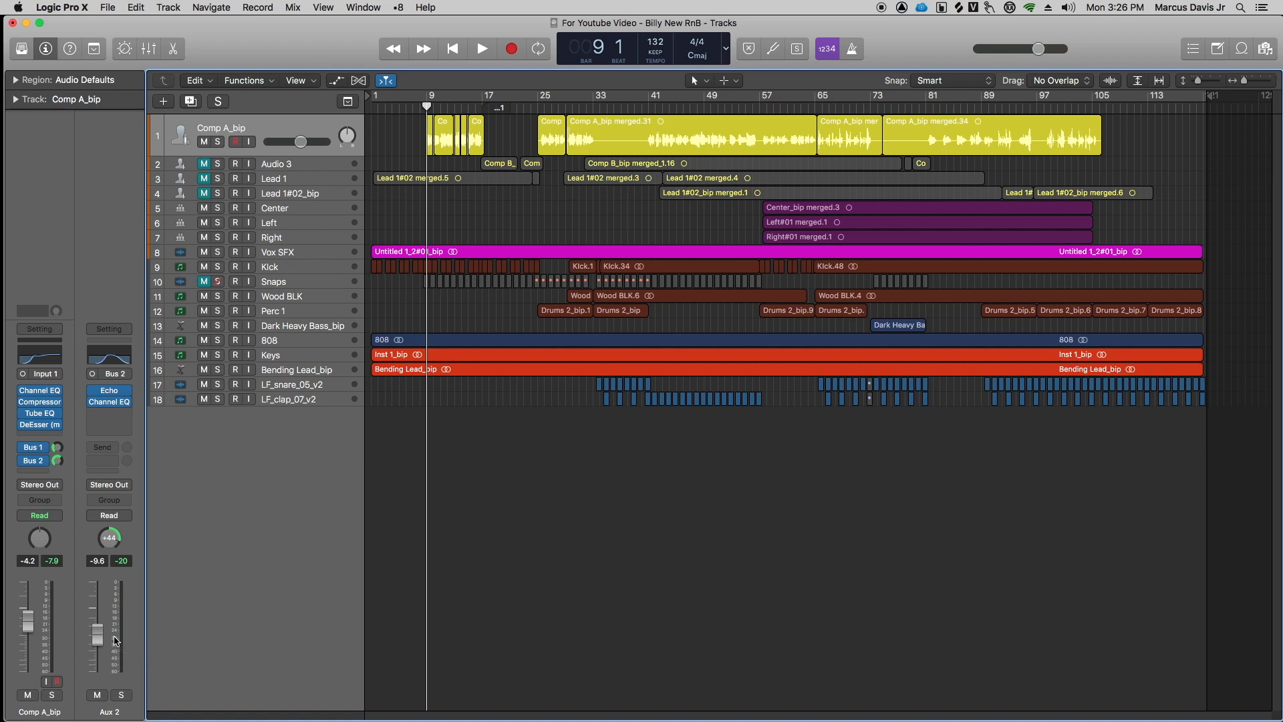
Rebalance the echo by lowering the Aux 2 fader to -19.0 dB during full-mix playback from bar 9, and stop.
drag(98, 634, 105, 617)
drag(99, 626, 99, 657)
click(101, 661)
key(space)
drag(102, 660, 102, 654)
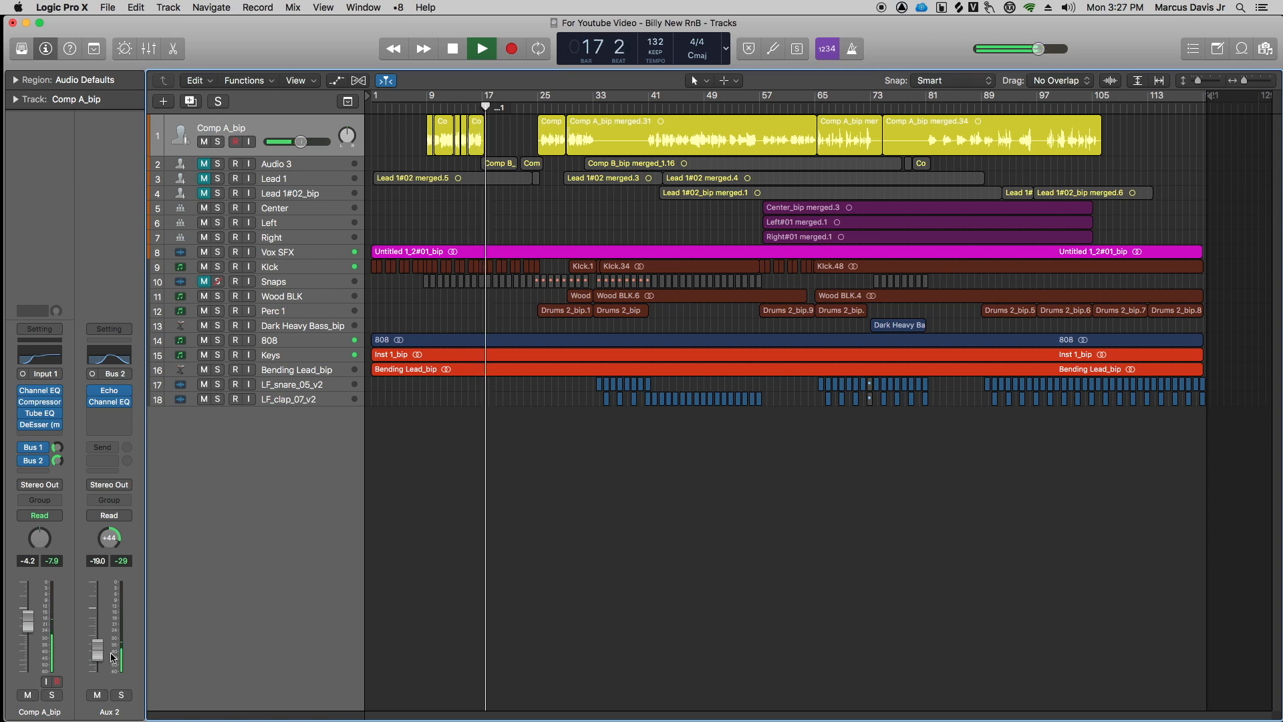
key(space)
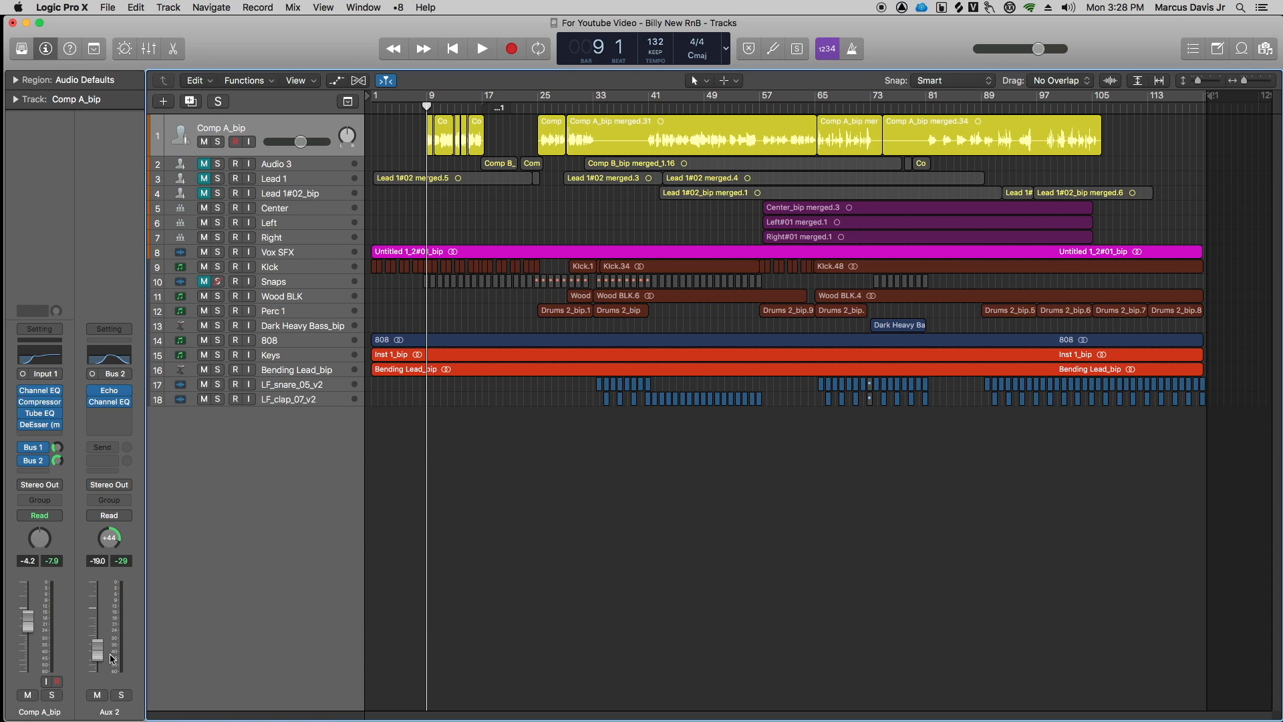
Show the Verb channel fed by Bus 1, review its Space Designer output EQ and reverb settings, and close the plug-in.
click(39, 451)
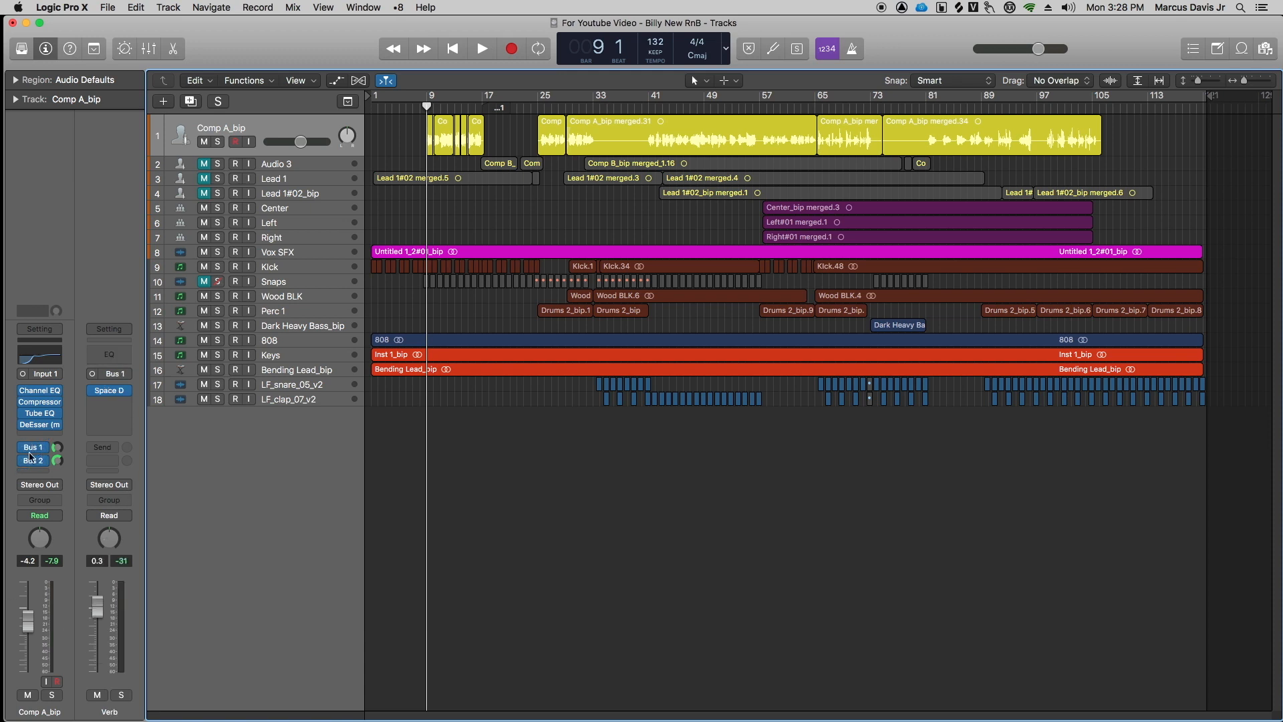
click(112, 400)
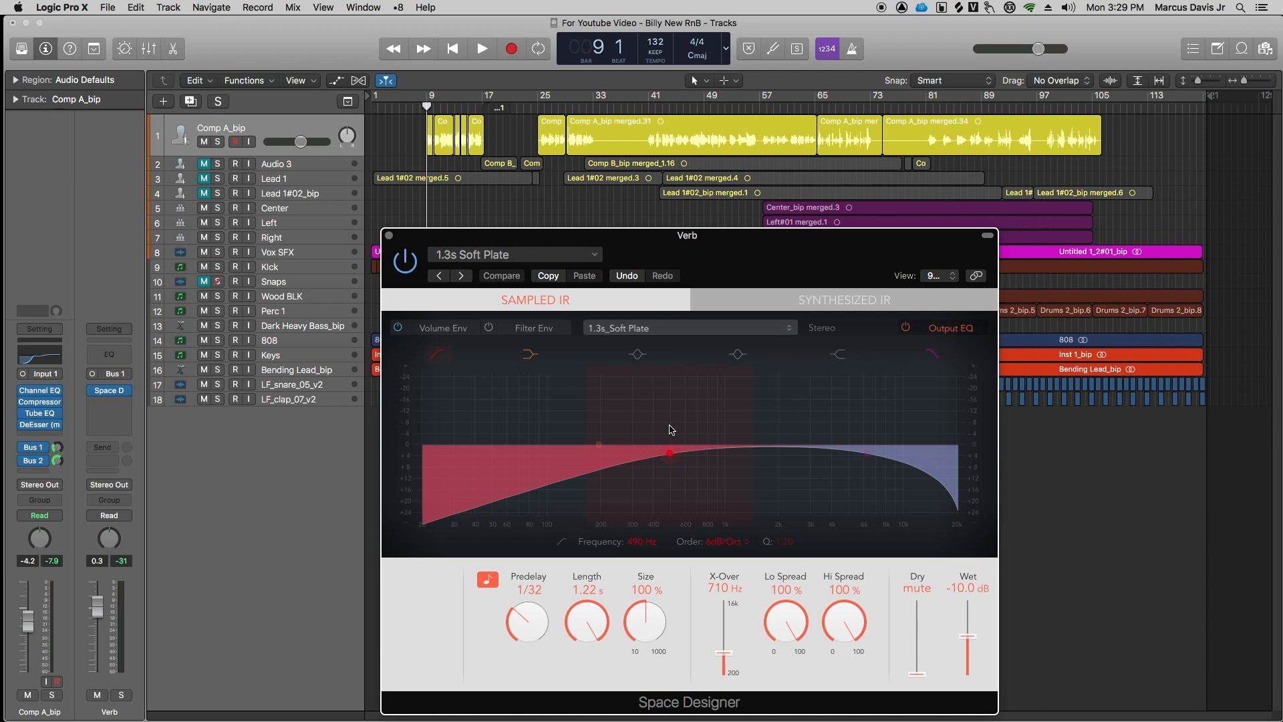
click(389, 235)
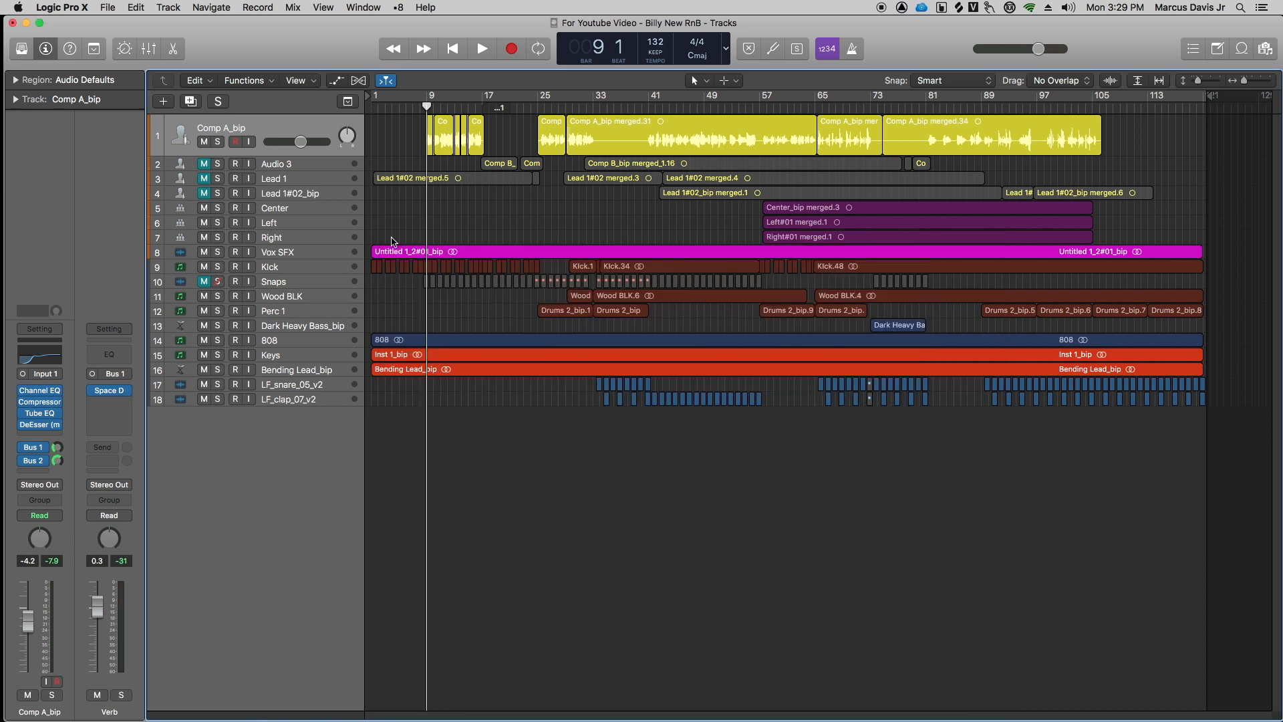
Compare the full mix from bar 9 with all Comp A_bip inserts and sends bypassed and with them re-enabled.
drag(23, 390, 22, 425)
click(23, 448)
click(22, 460)
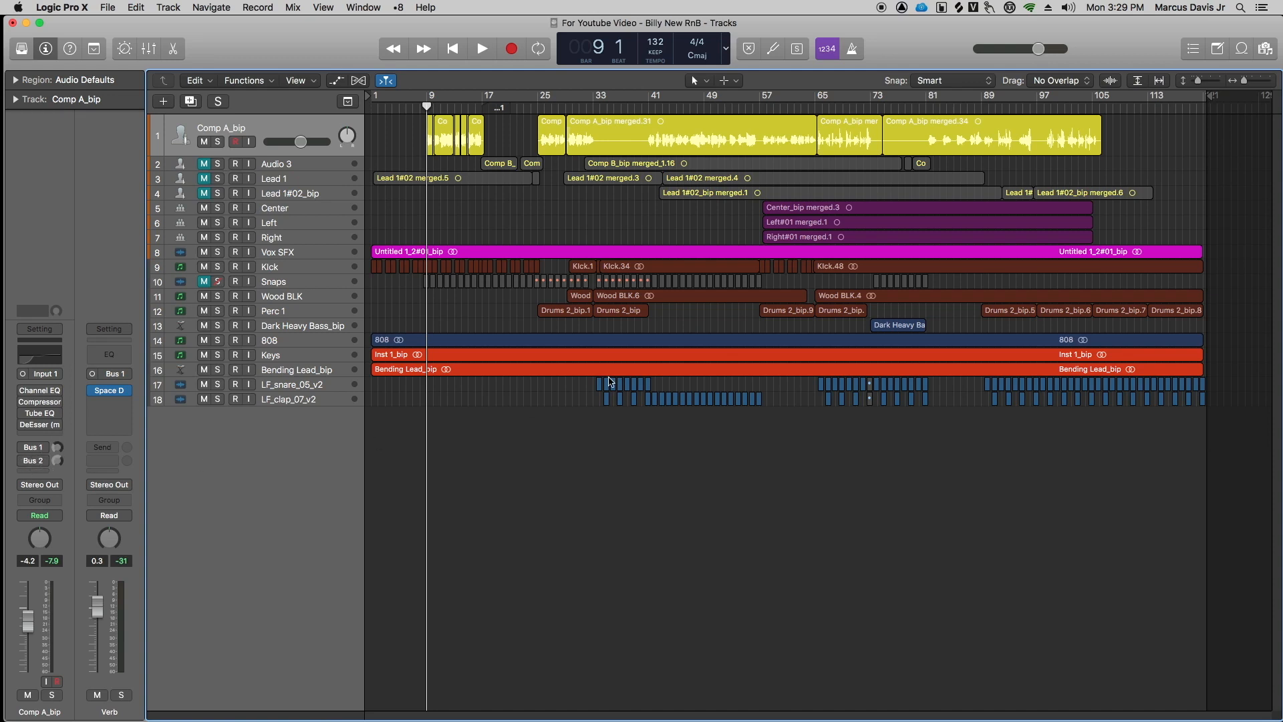
key(space)
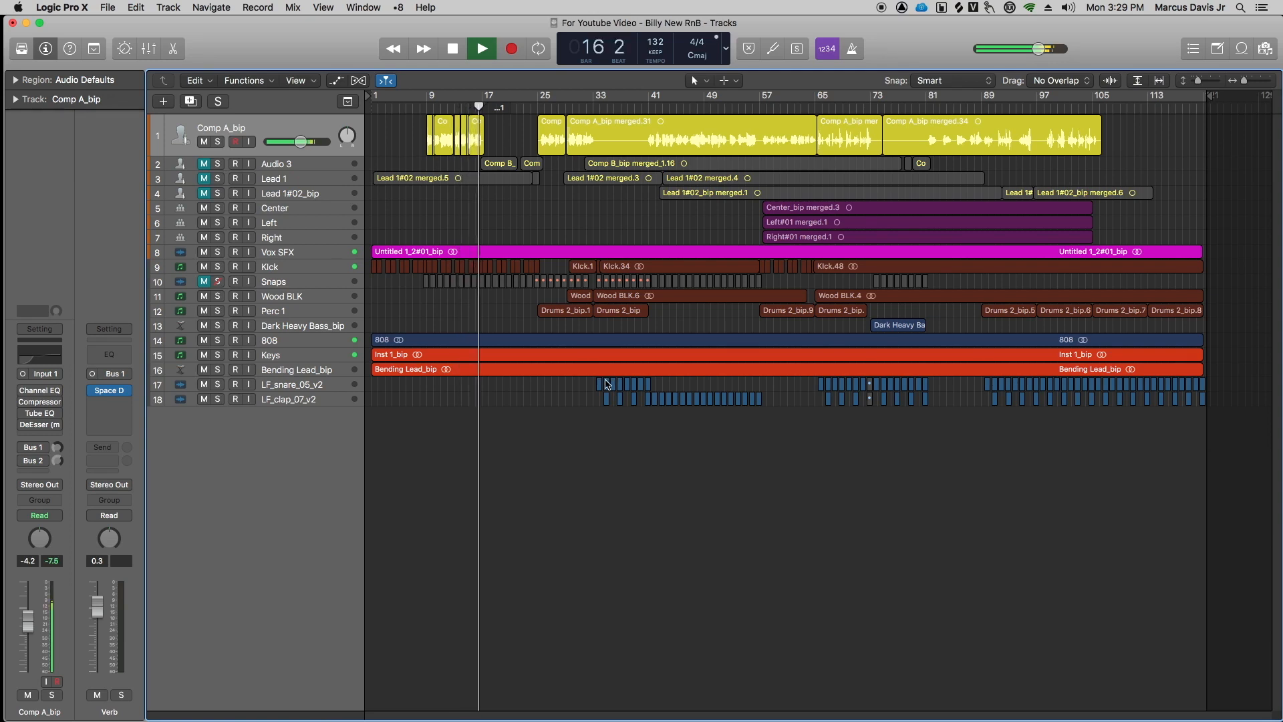
key(space)
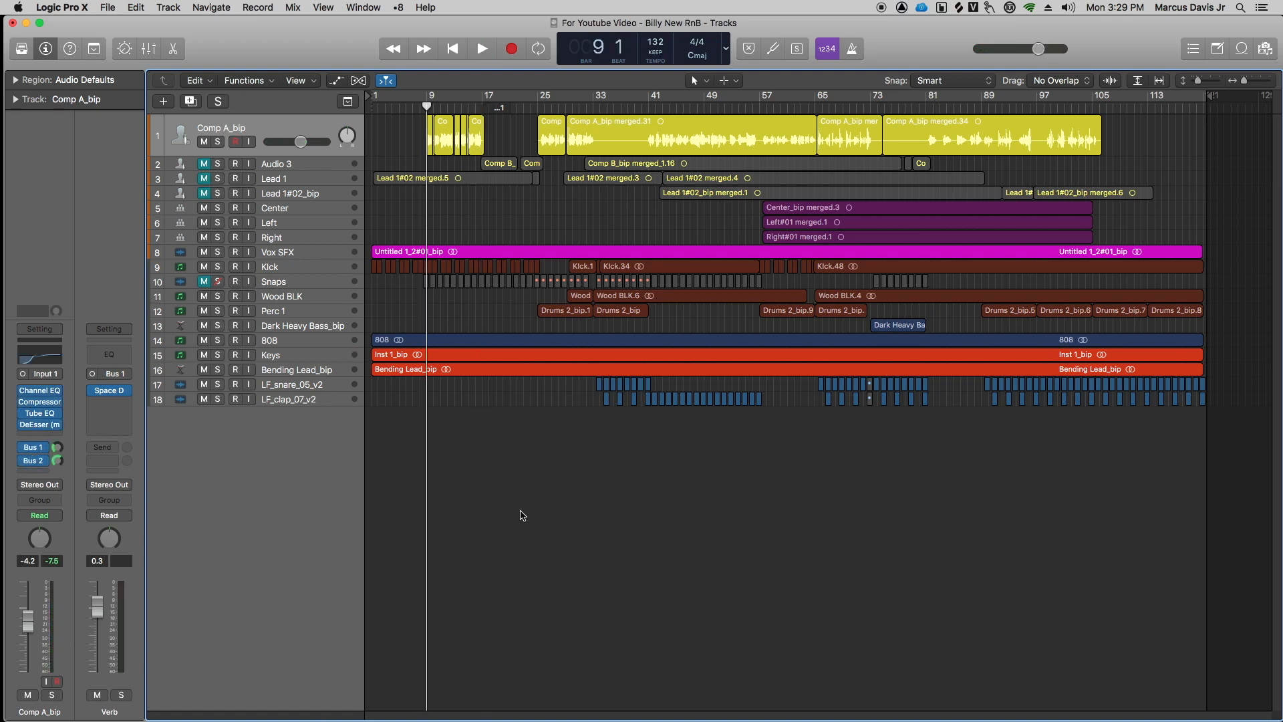
key(space)
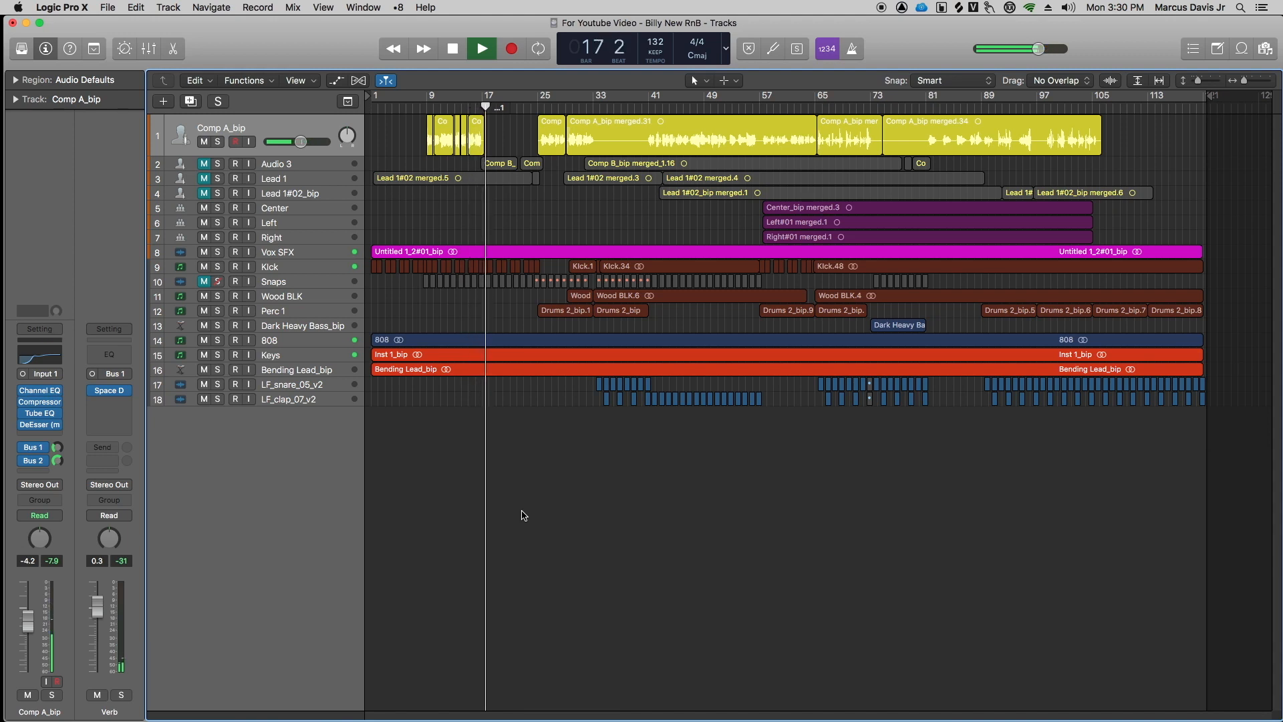
key(space)
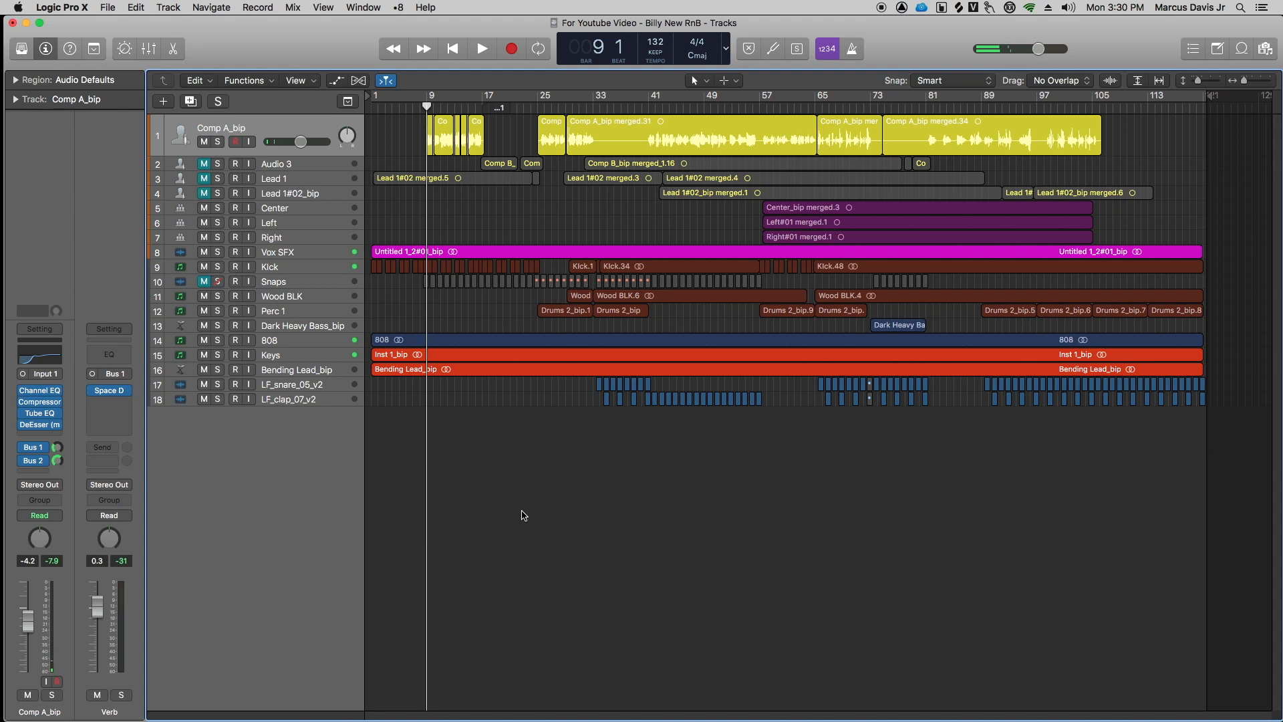